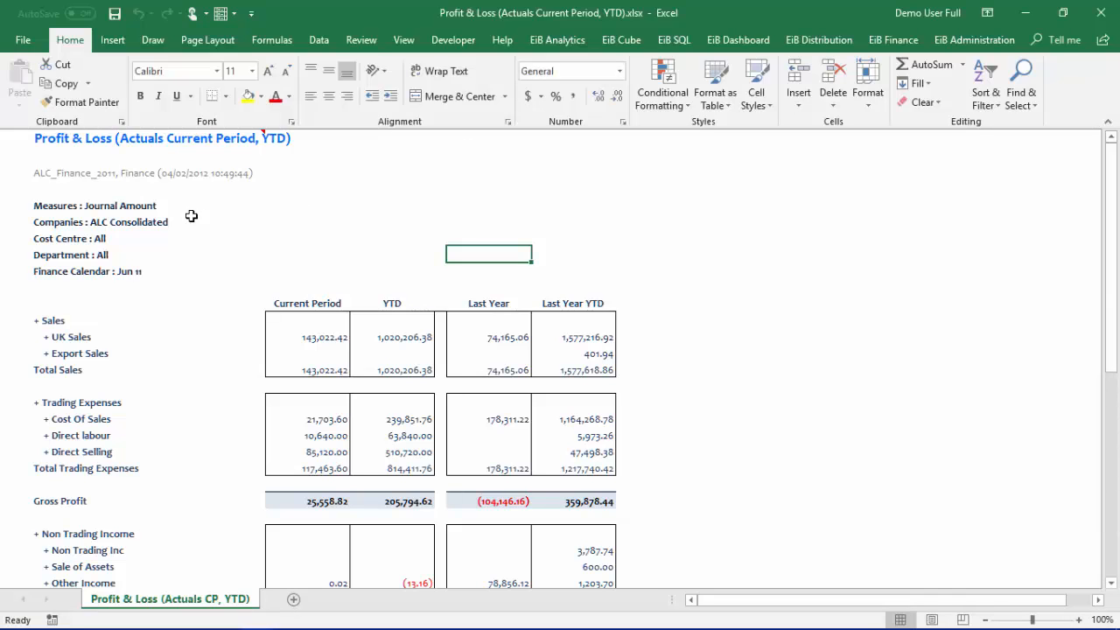
click(52, 321)
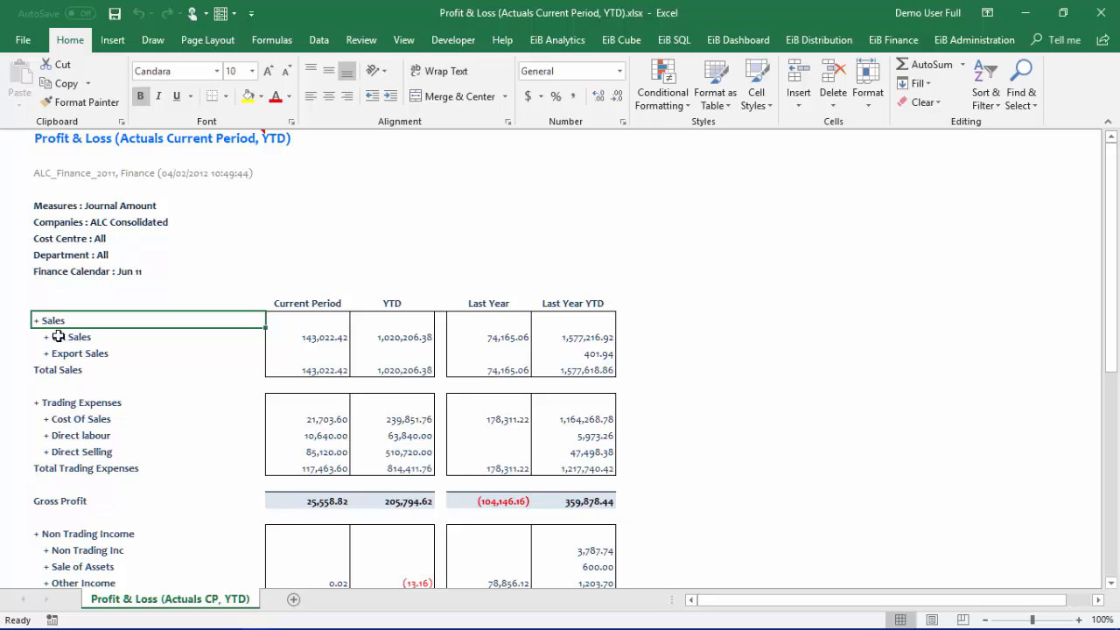
click(60, 336)
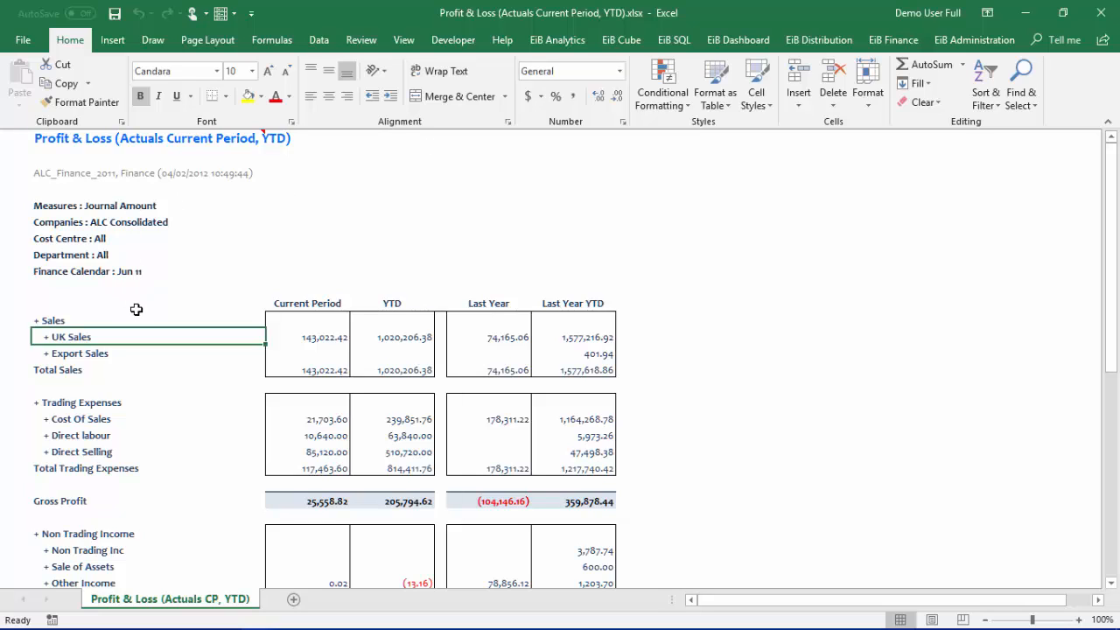
Change the report settings so the criteria style of the Profit & Loss report is Collapsed
click(69, 207)
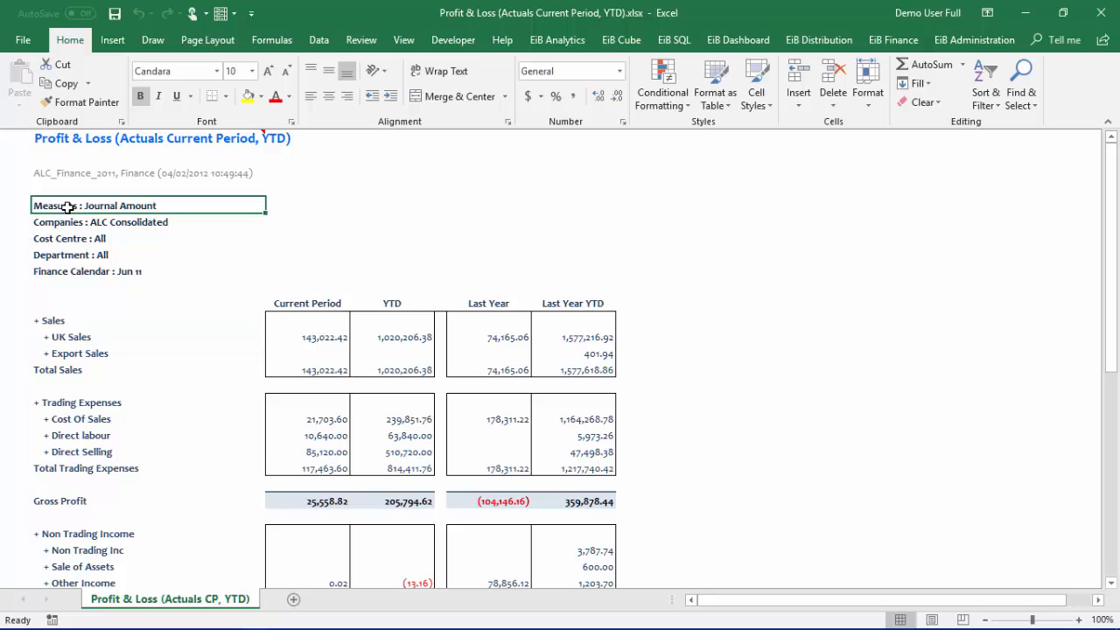
click(620, 40)
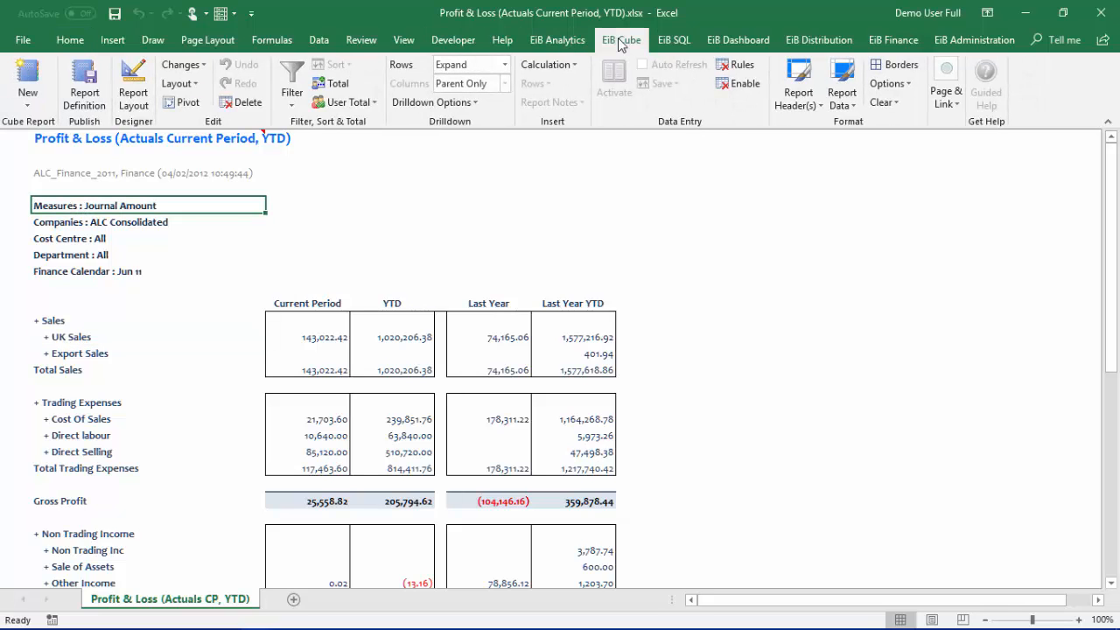
click(199, 67)
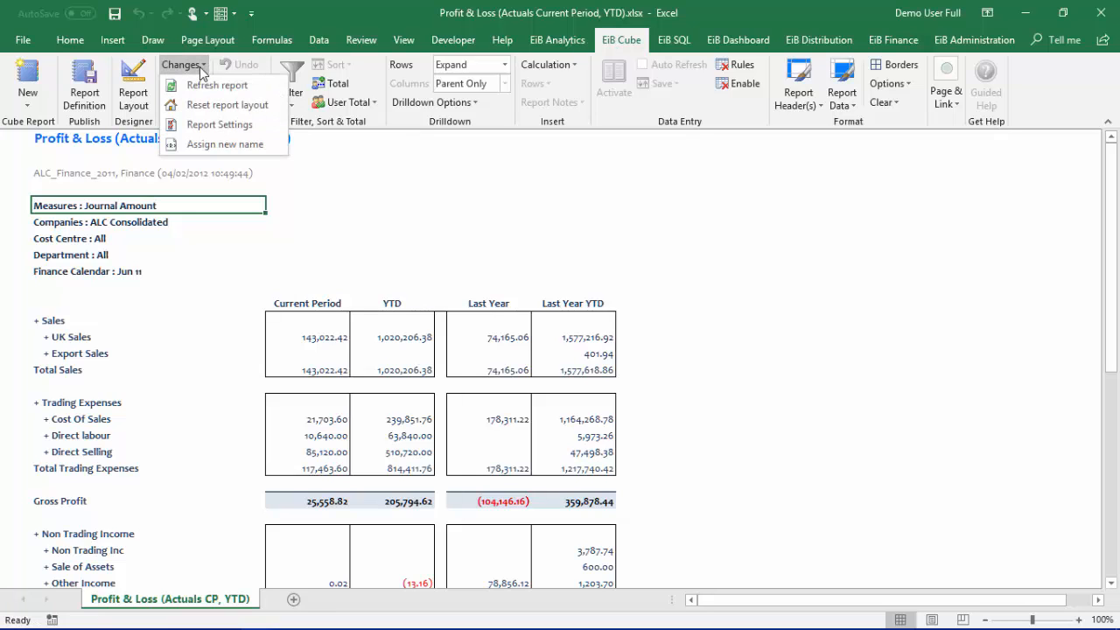
click(219, 125)
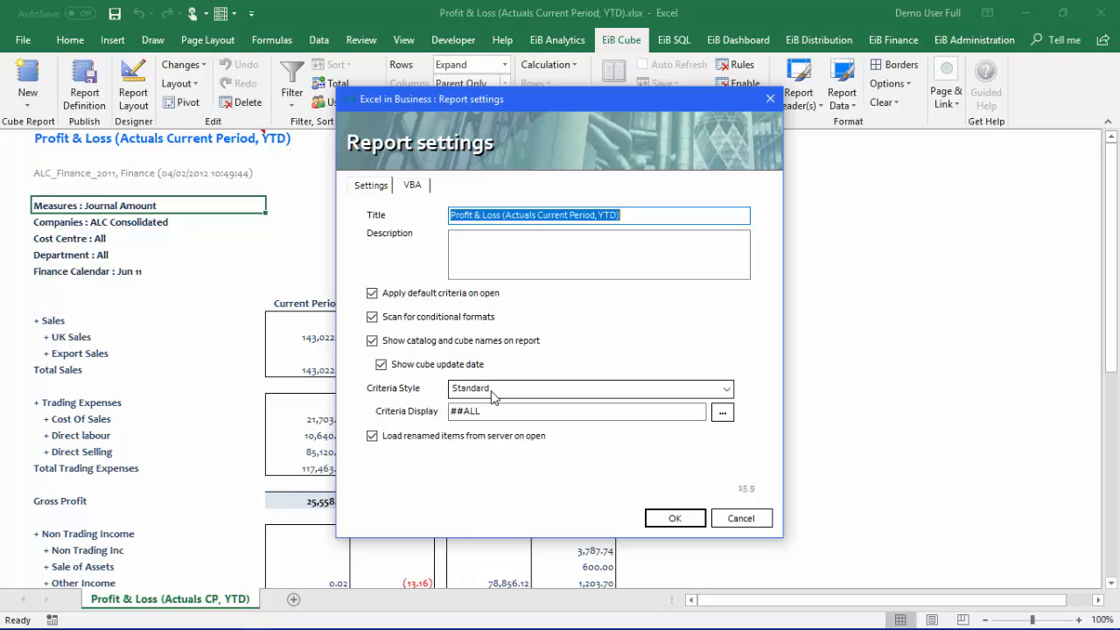
click(730, 392)
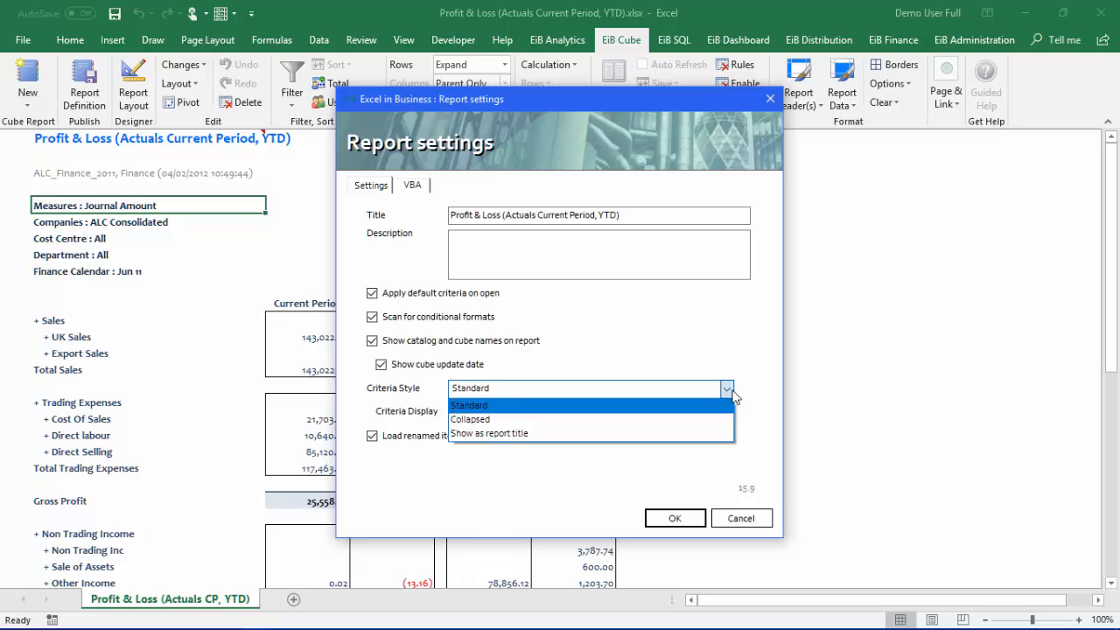
click(479, 421)
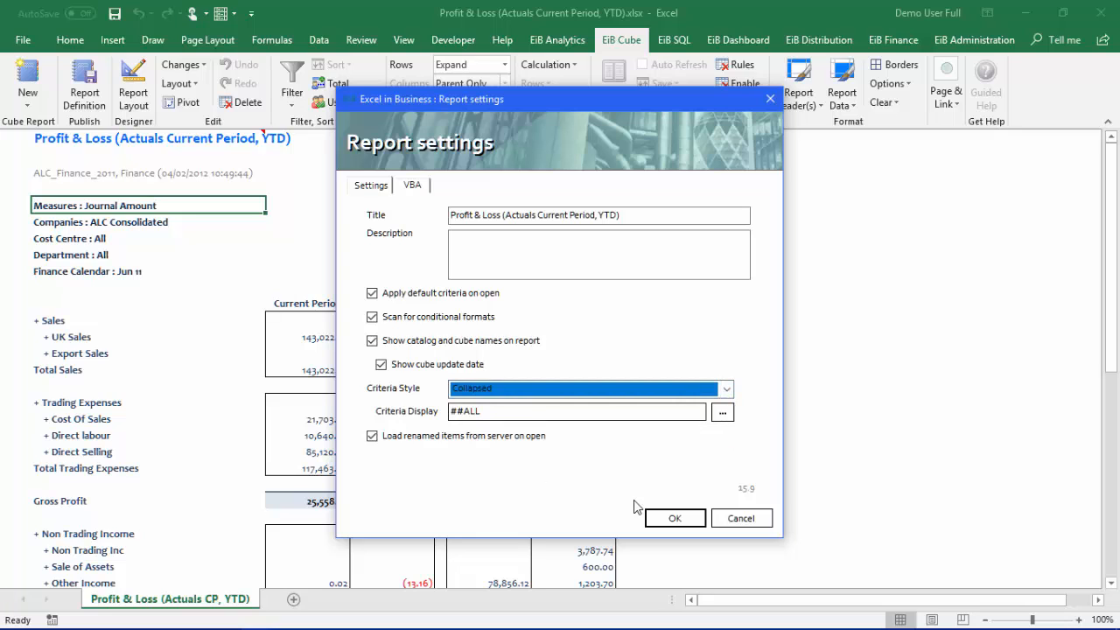
click(674, 518)
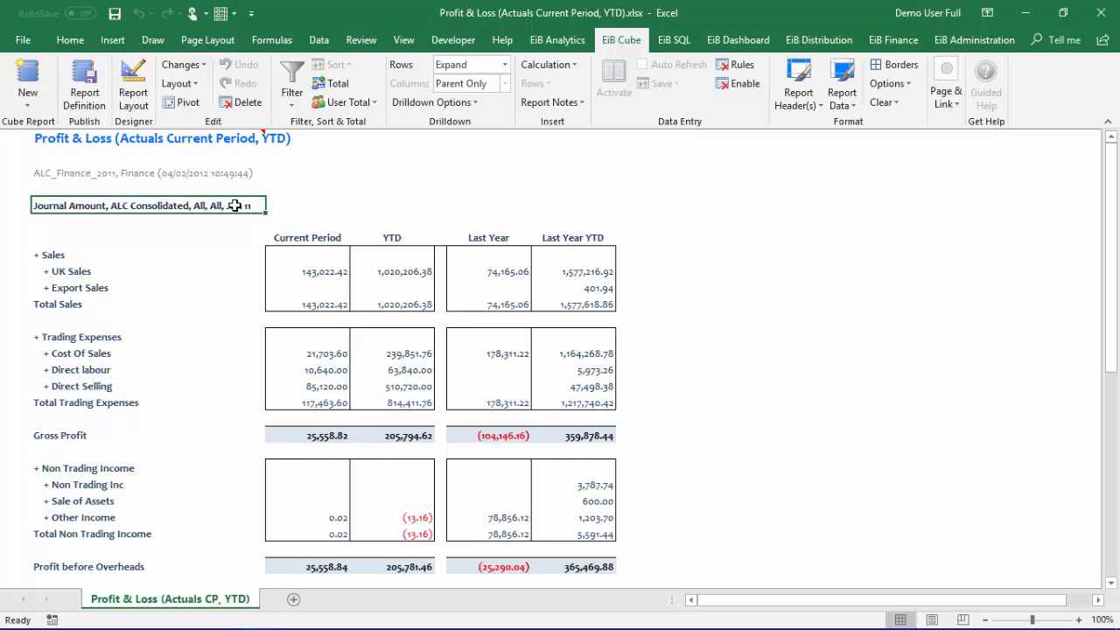
Change the report's Companies criterion from the collapsed criteria line to ALC Company 1
double_click(88, 206)
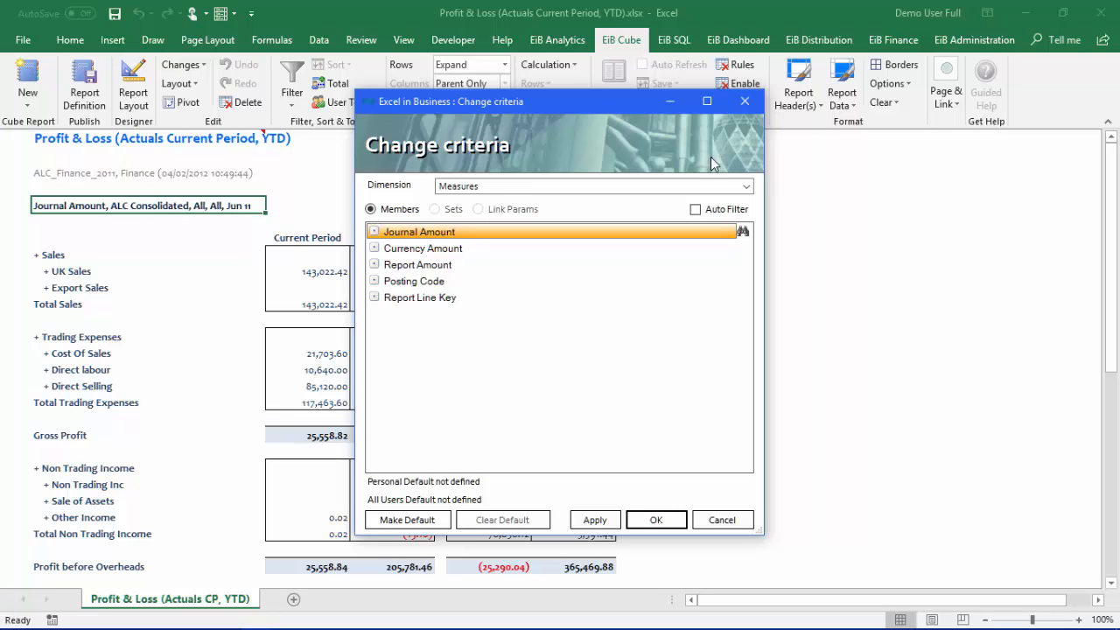
click(746, 188)
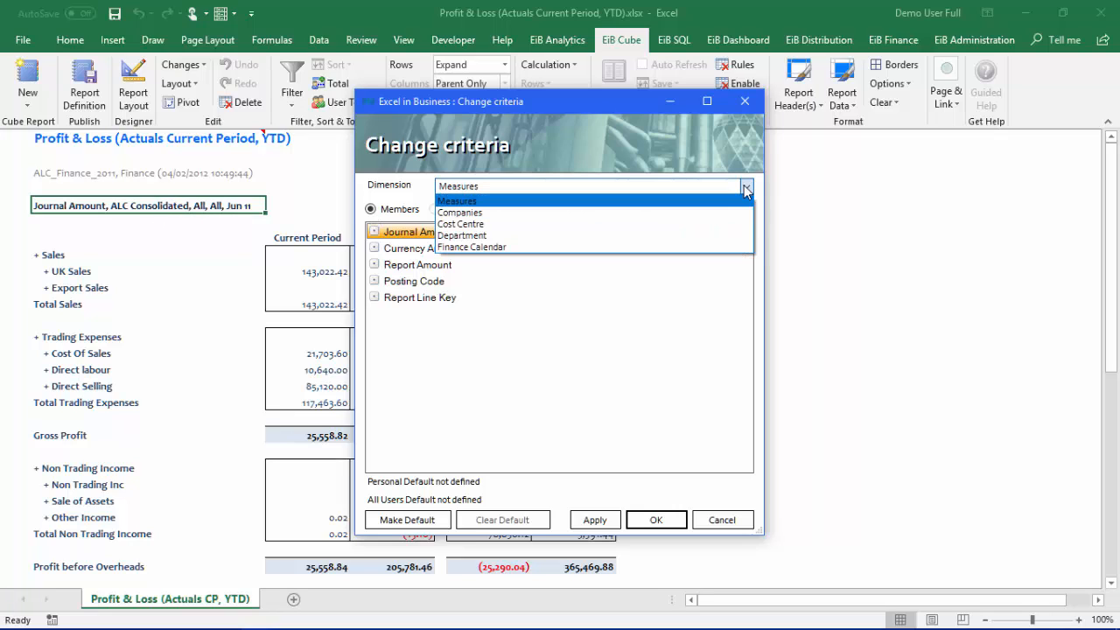
click(477, 213)
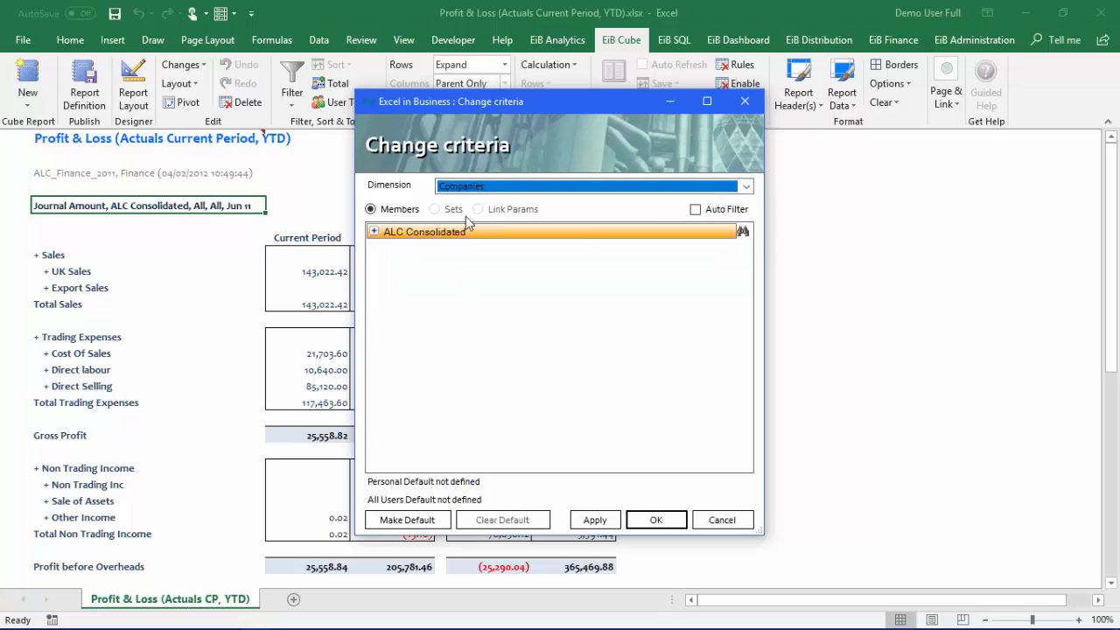
click(373, 232)
click(435, 249)
click(656, 519)
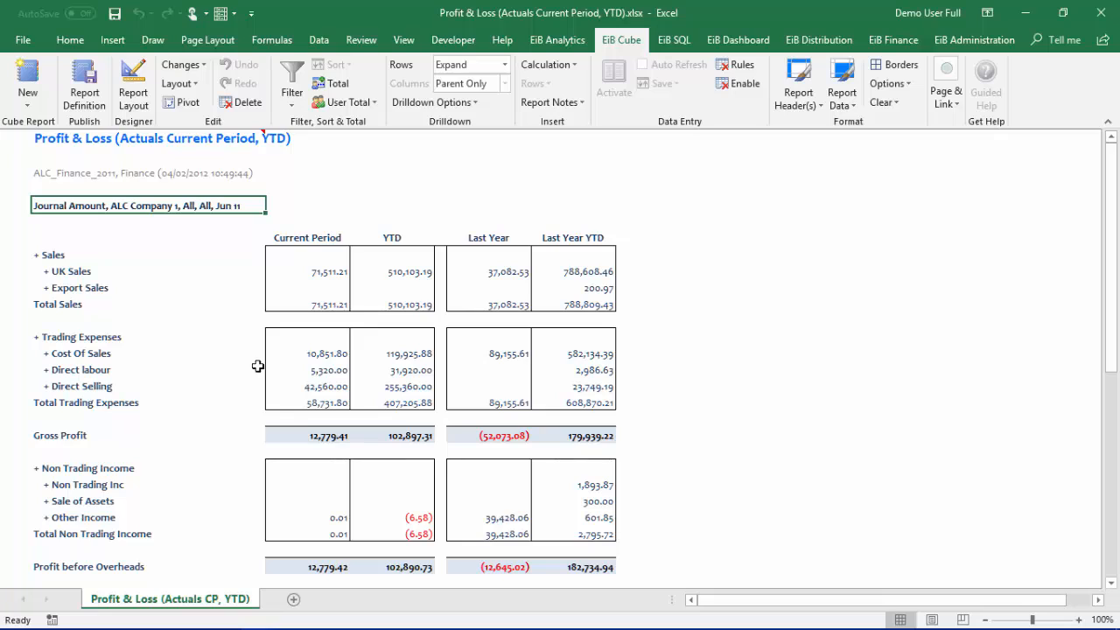
double_click(108, 204)
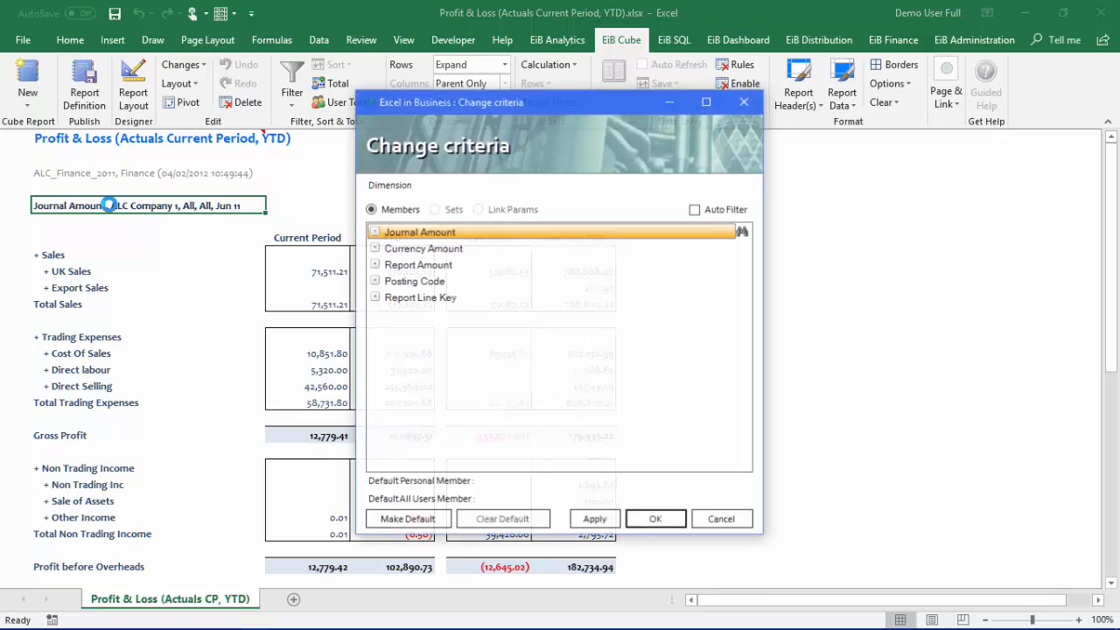
click(722, 520)
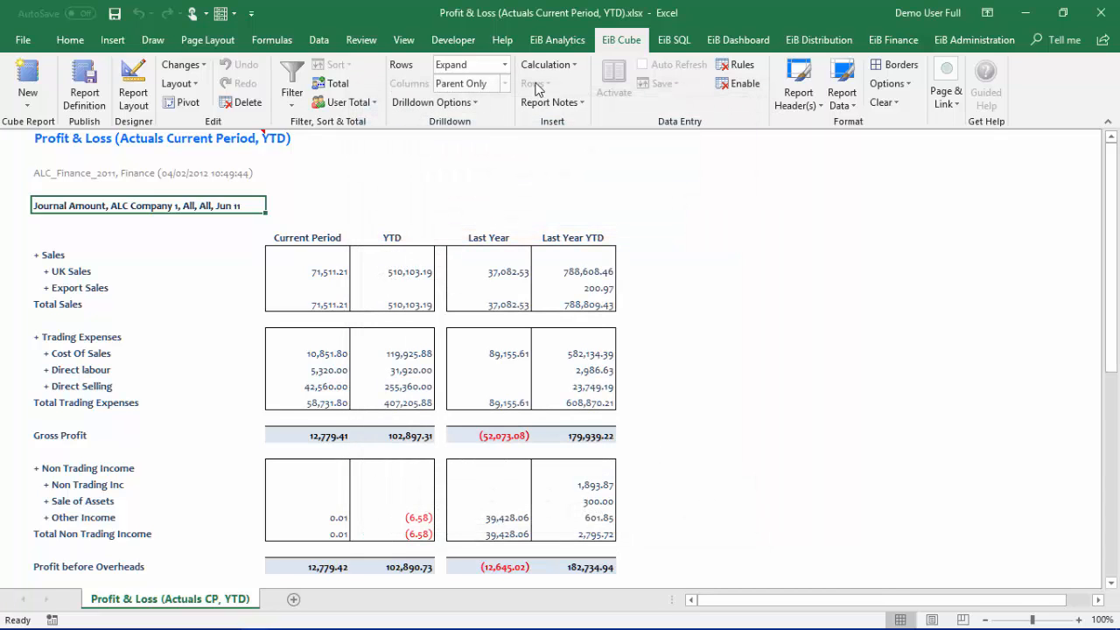
In the report settings, replace the Criteria Display text with the Companies criterion placeholder
click(201, 66)
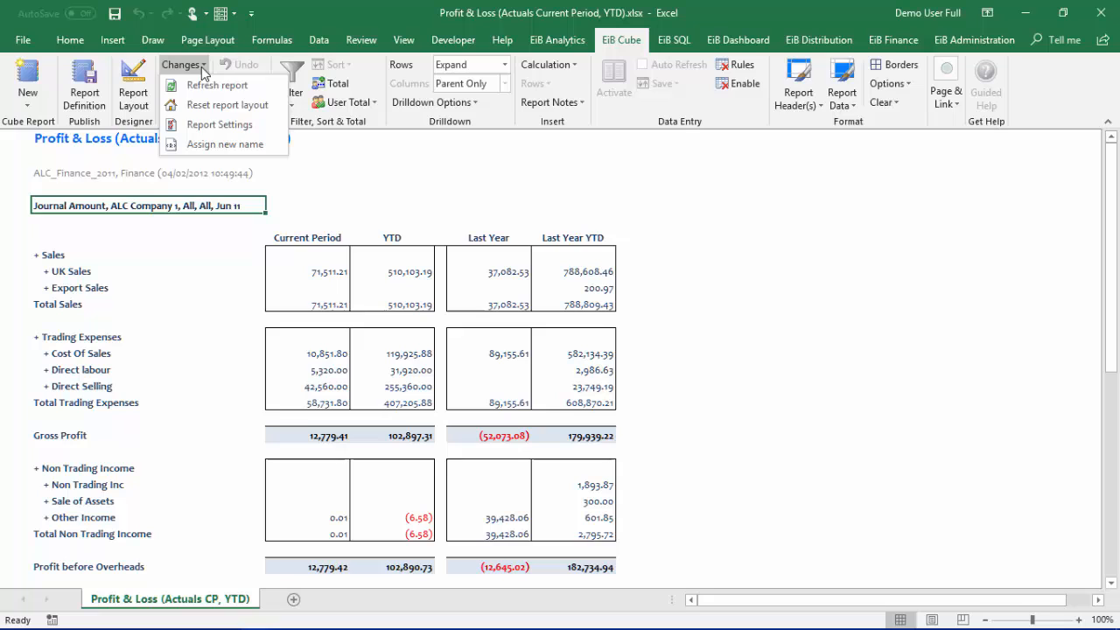
click(215, 125)
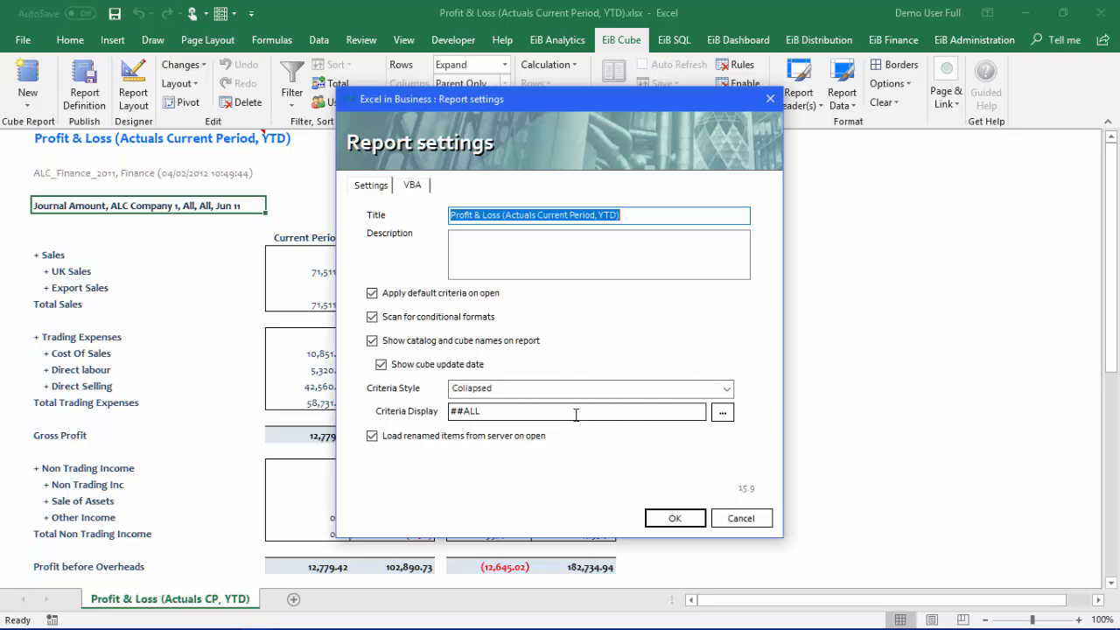
click(500, 414)
drag(501, 413, 427, 410)
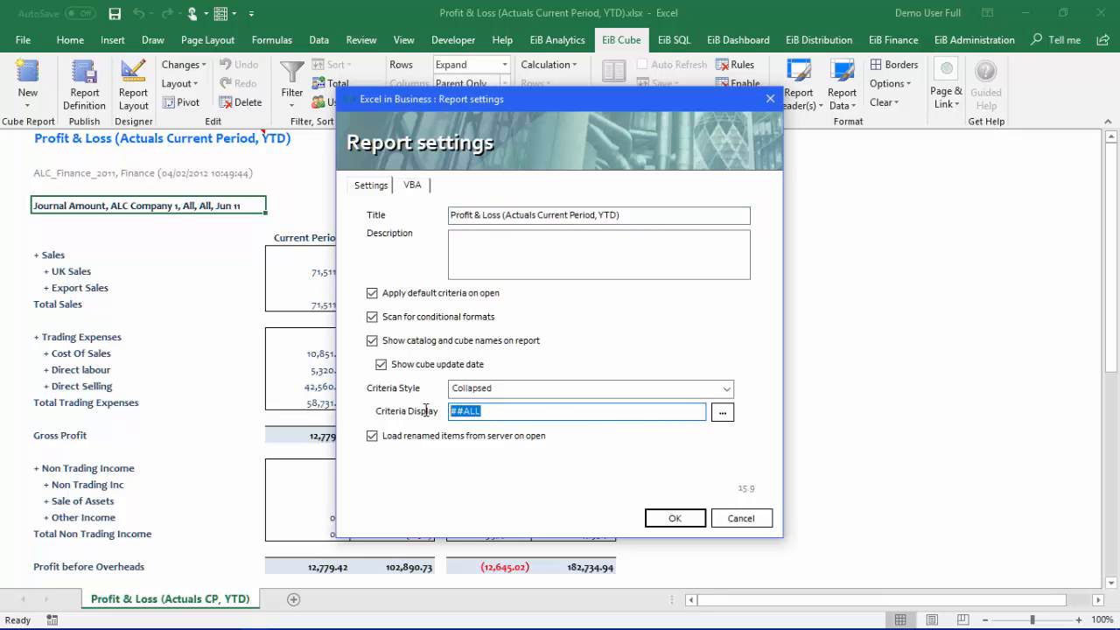
key(BackSpace)
click(722, 413)
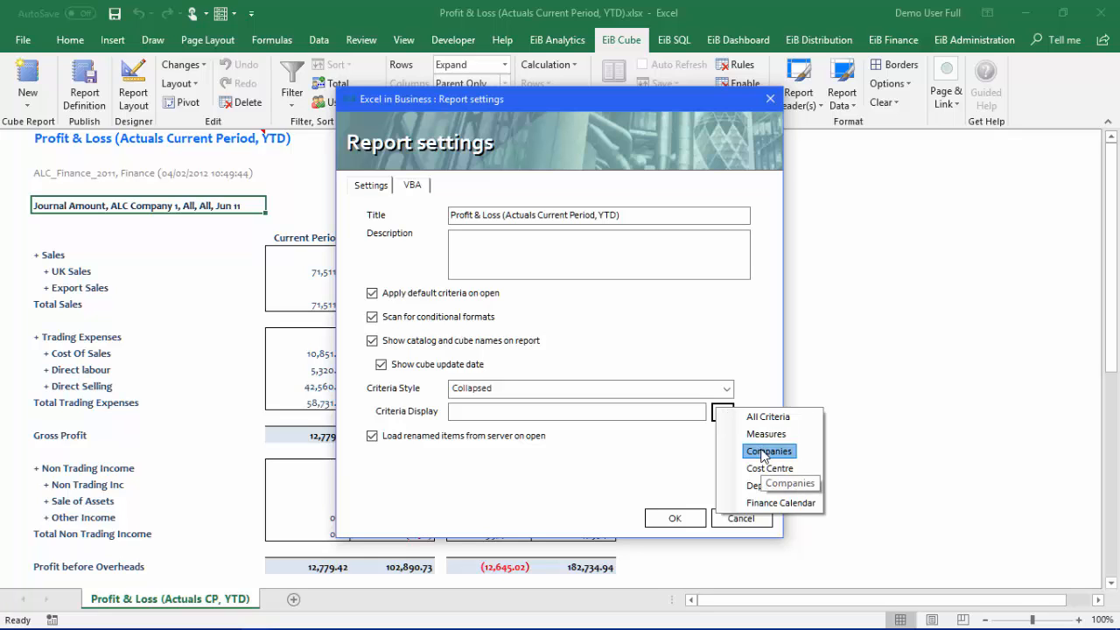
click(761, 452)
Append the Cost Centre, Department and Finance Calendar placeholders to the Criteria Display
click(722, 412)
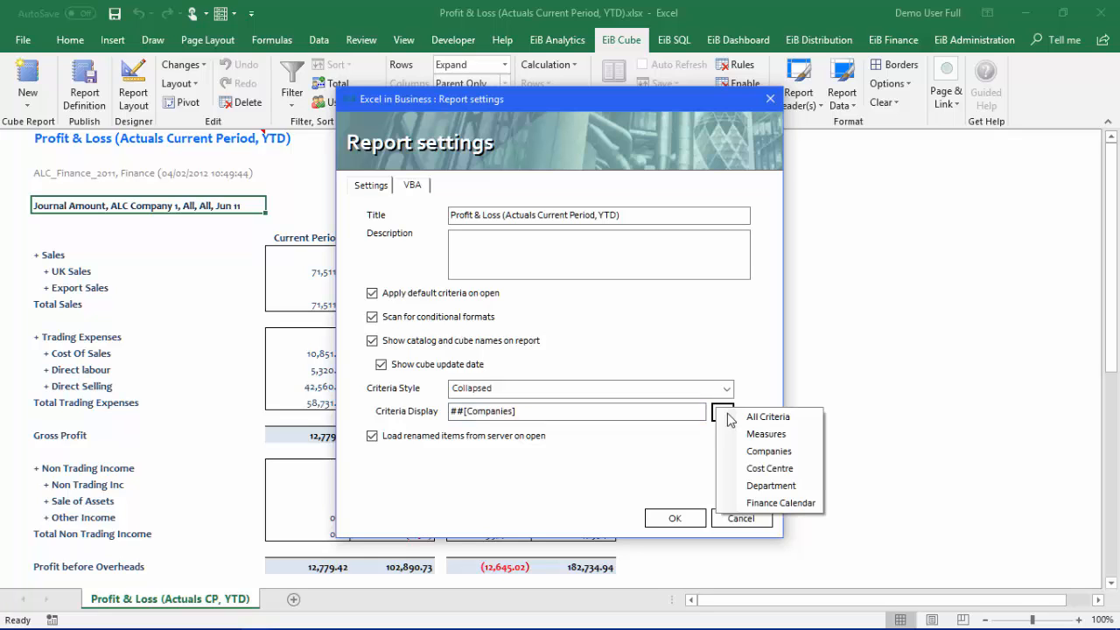
click(757, 469)
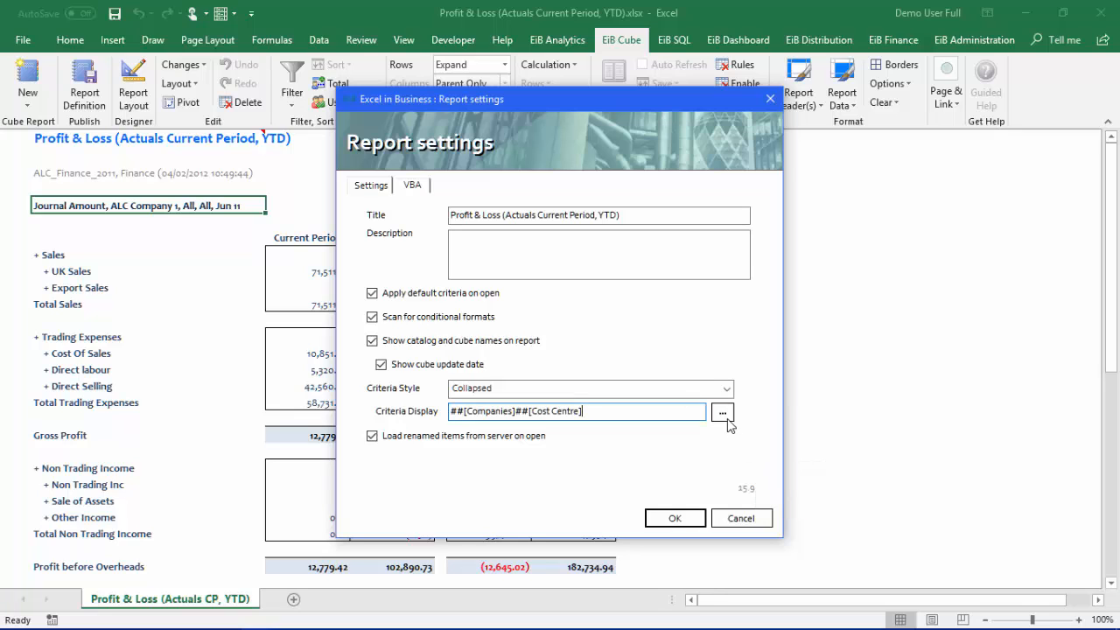
click(722, 413)
click(754, 486)
click(723, 412)
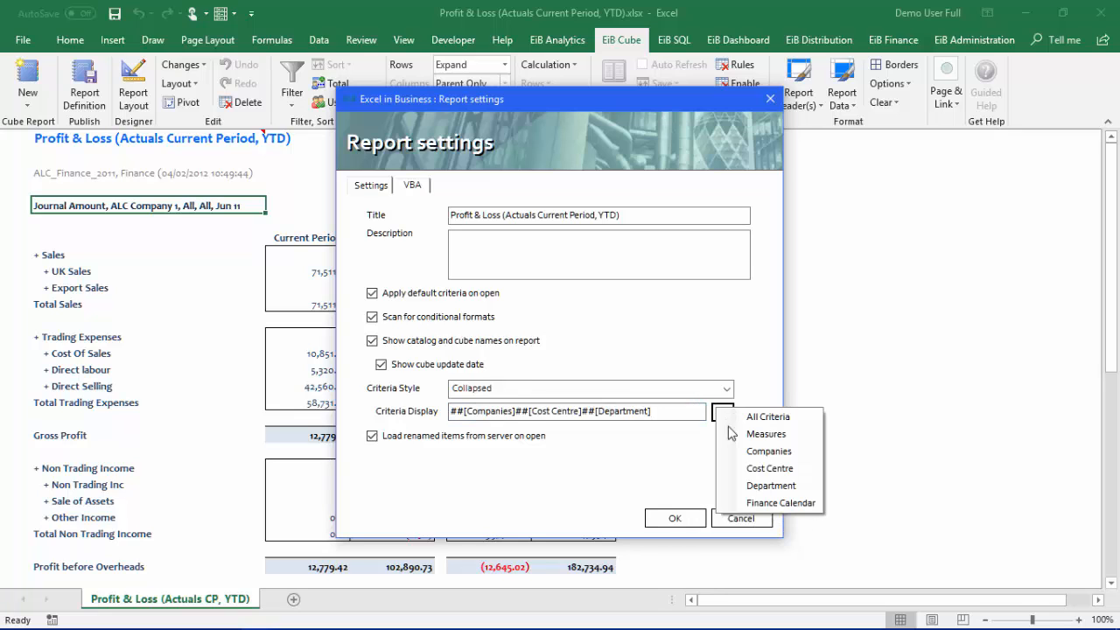
click(763, 504)
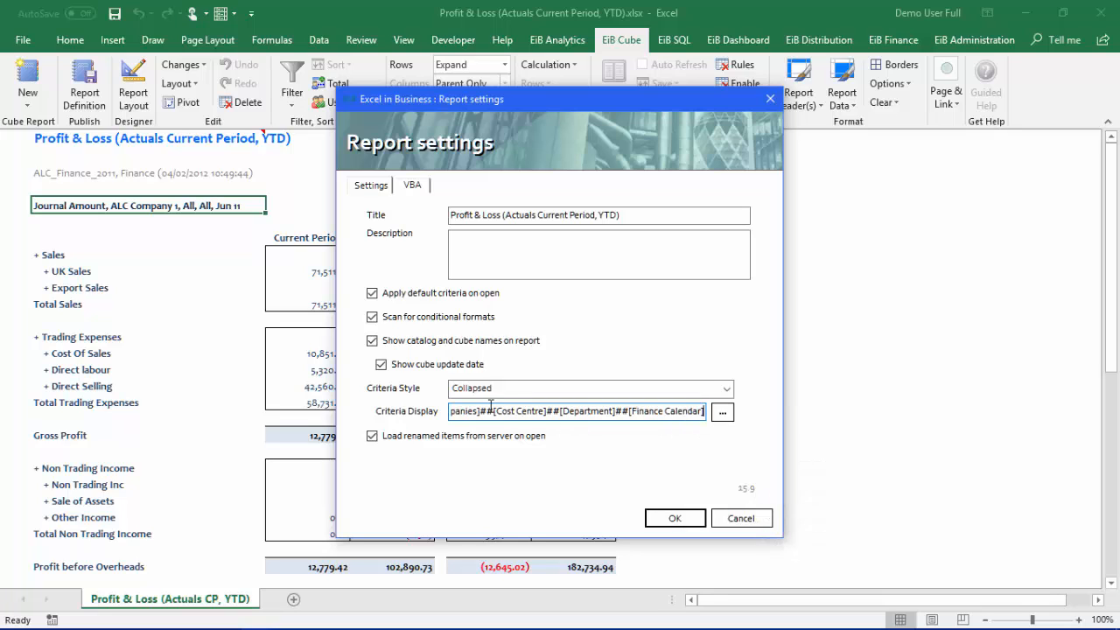
Insert the label "Company : " in front of the Companies placeholder at the start of the Criteria Display
click(488, 410)
key(Left)
key(Left)
key(Left)
key(Left)
key(Left)
key(Left)
key(Left)
key(Left)
key(Left)
key(Left)
key(Left)
key(Left)
key(Left)
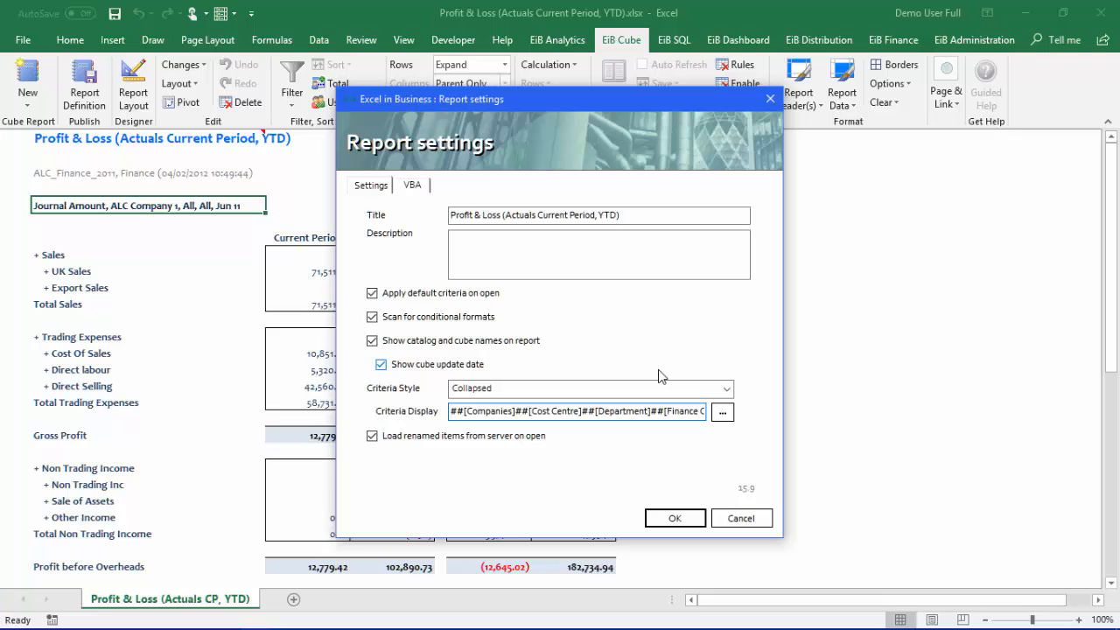
text(Comp)
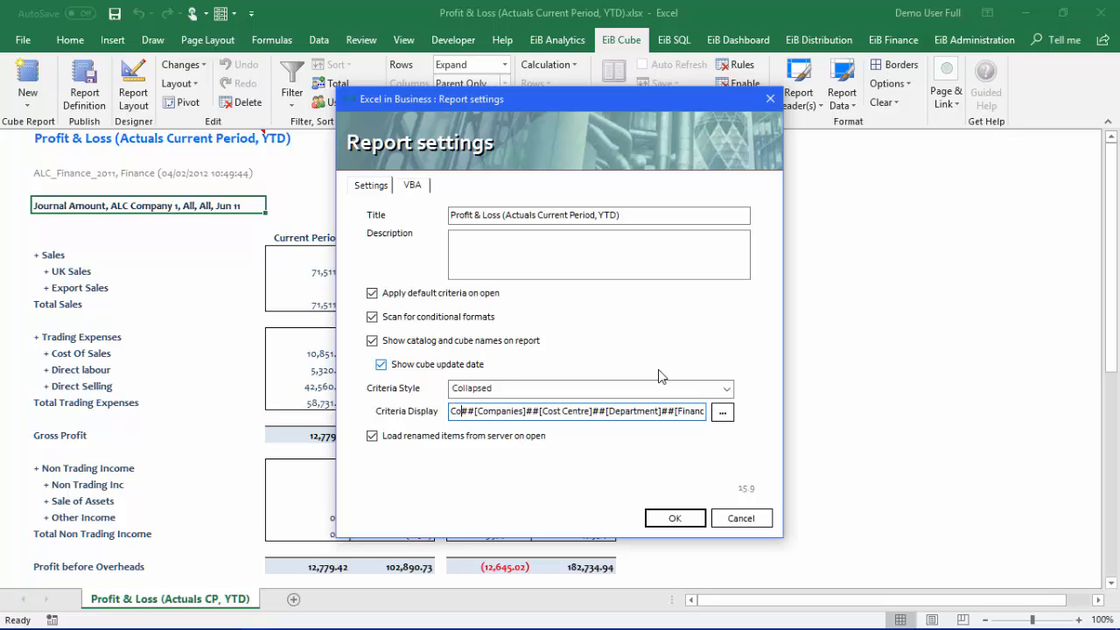
text(any :)
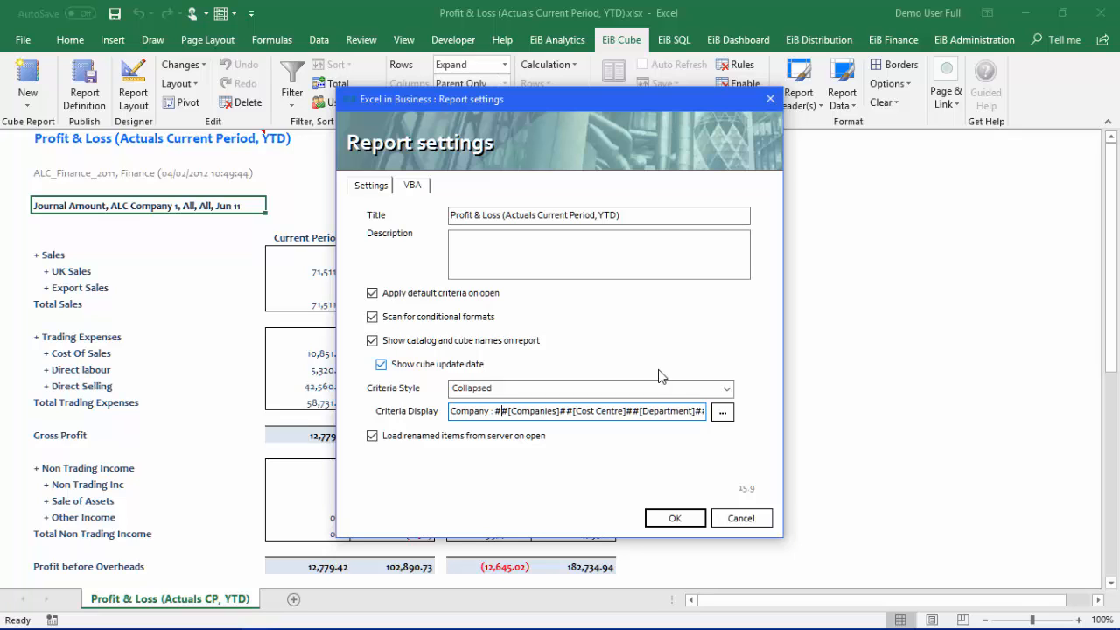
Add spacing after the Companies placeholder and insert the label "Cost Centre : " before the Cost Centre placeholder
key(Right)
key(Right)
key(Right)
key(Right)
key(Right)
key(Right)
key(Right)
key(Right)
key(Right)
key(Right)
key(Right)
key(Right)
key(Right)
key(Right)
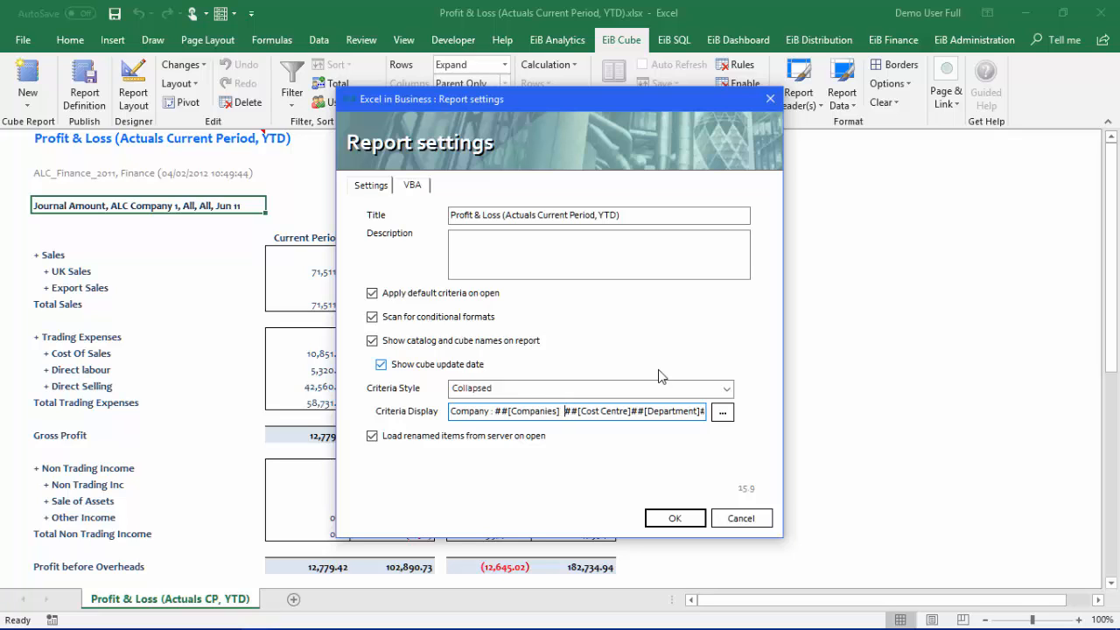
text(Cost Ce)
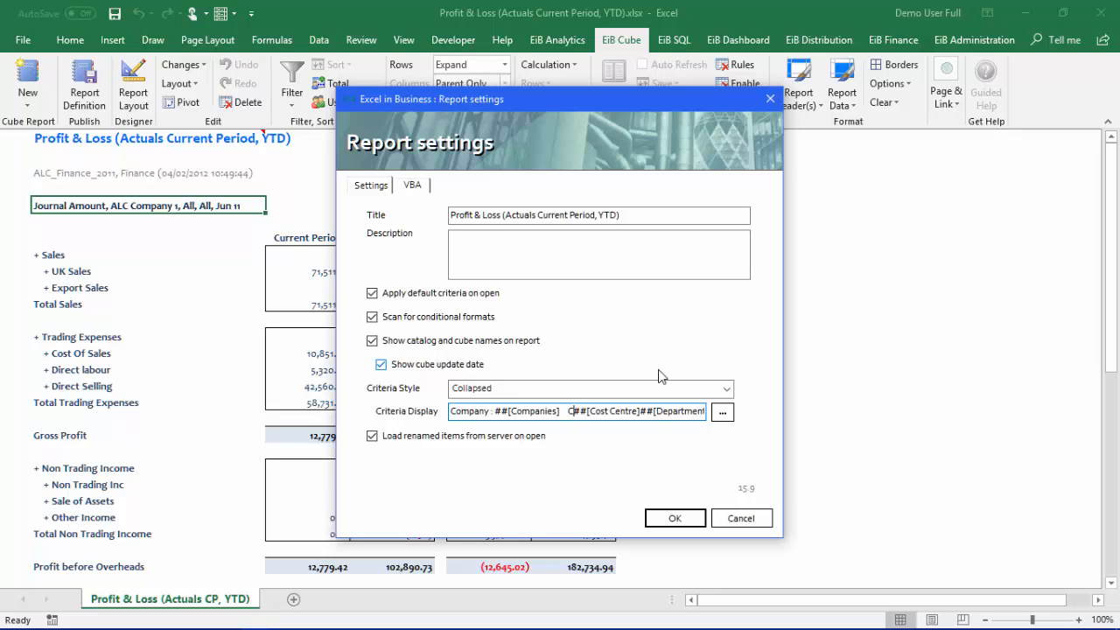
text(ntre)
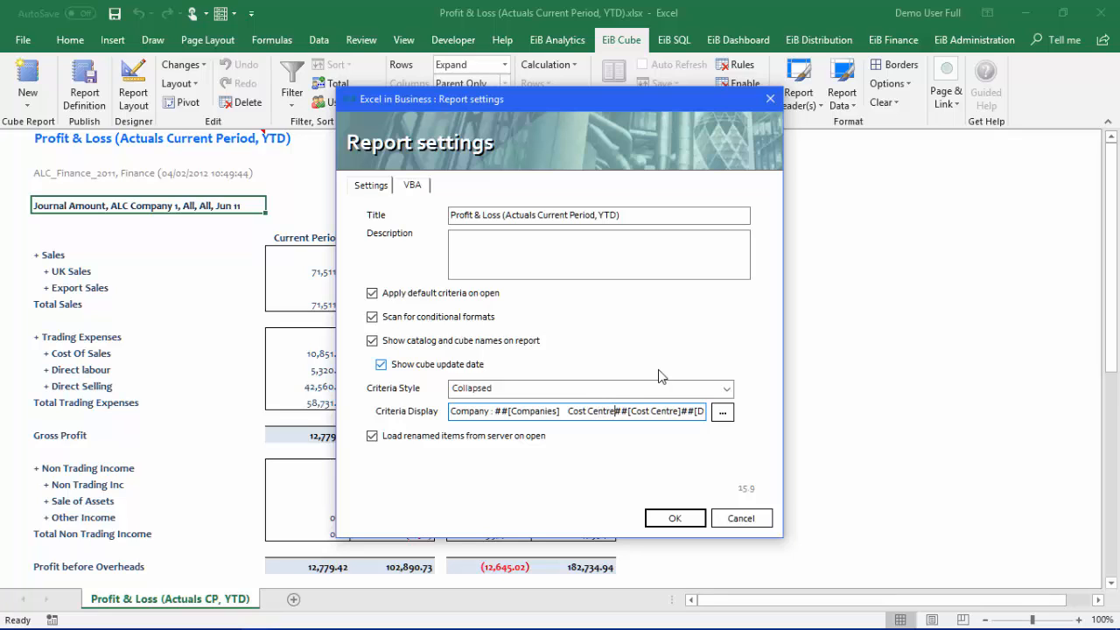
text( :)
Add spacing after the Cost Centre placeholder and insert the label "Deprtment :" before the Department placeholder
key(Right)
key(Right)
key(Right)
key(Right)
key(Right)
key(Right)
key(Right)
key(Right)
text(Deprtment)
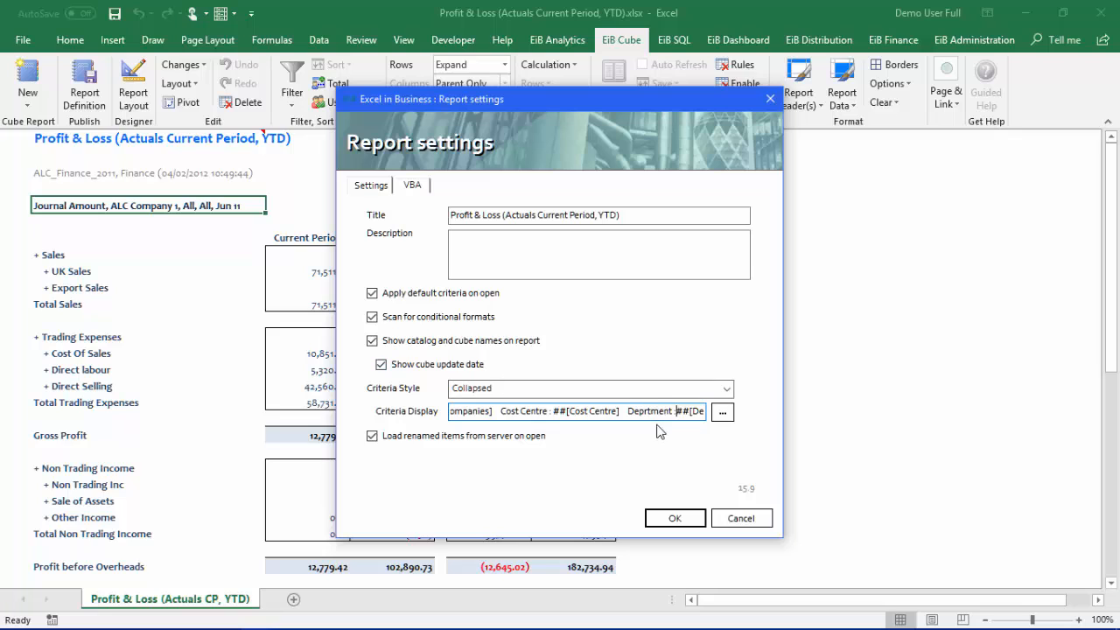
Add spacing and the label "Time :" before the Finance Calendar placeholder, and apply the report settings
key(Right)
key(Right)
key(Right)
key(Right)
key(Right)
key(Right)
key(Right)
key(Right)
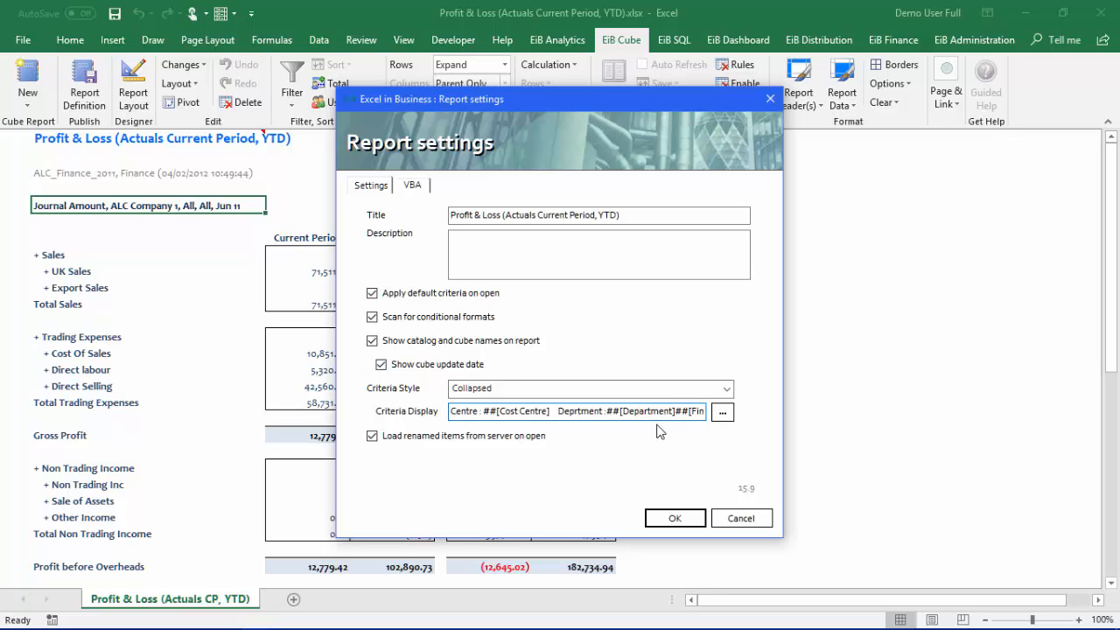
key(Right)
text(Time :)
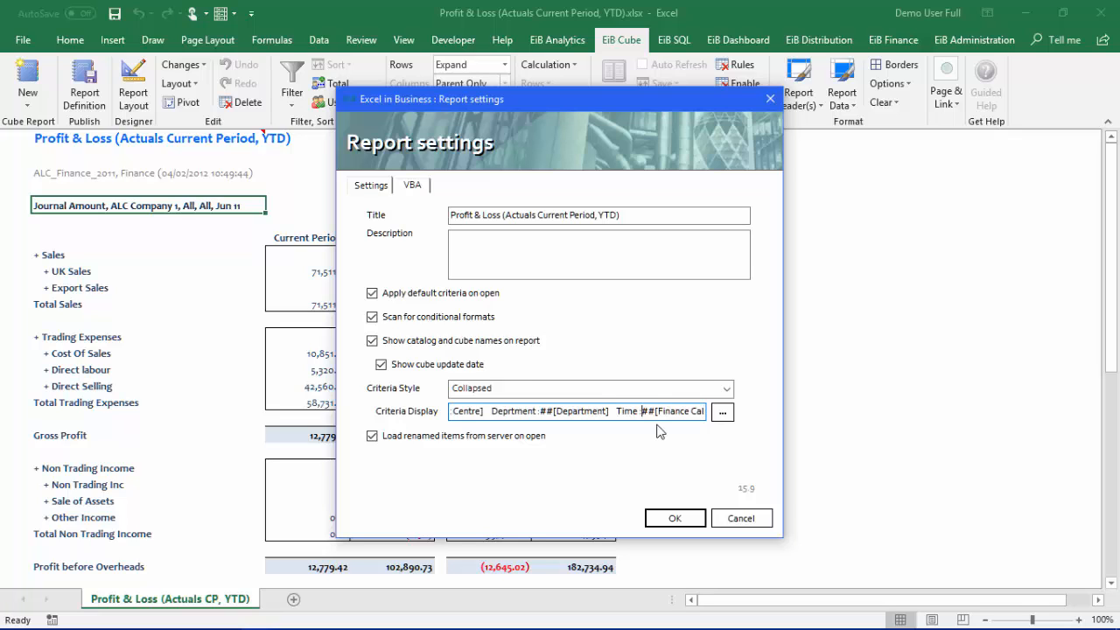
click(674, 518)
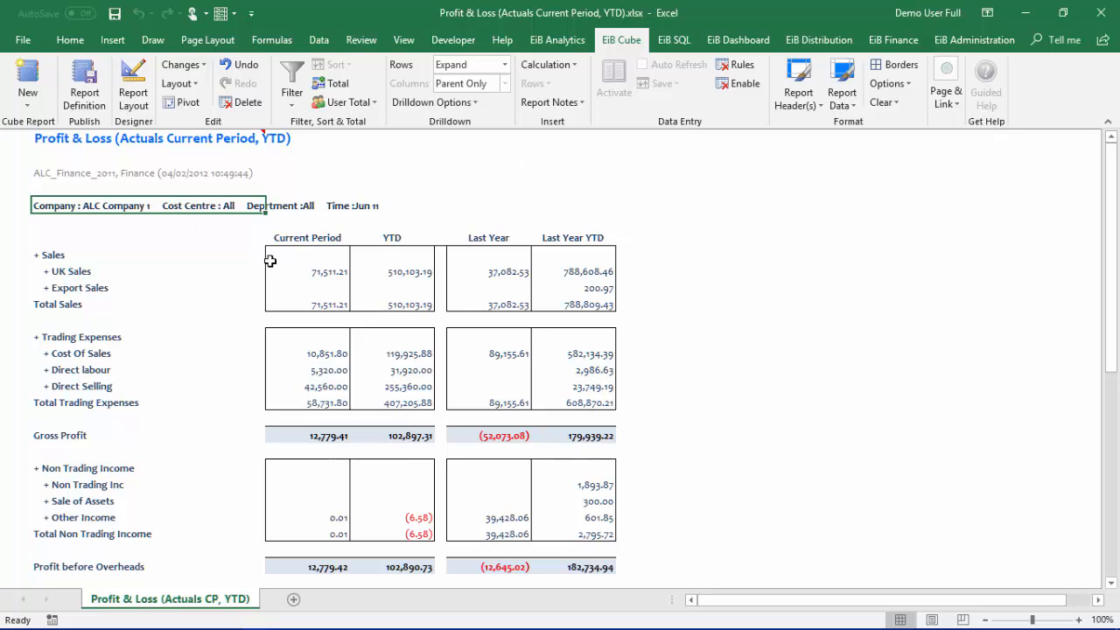
click(185, 256)
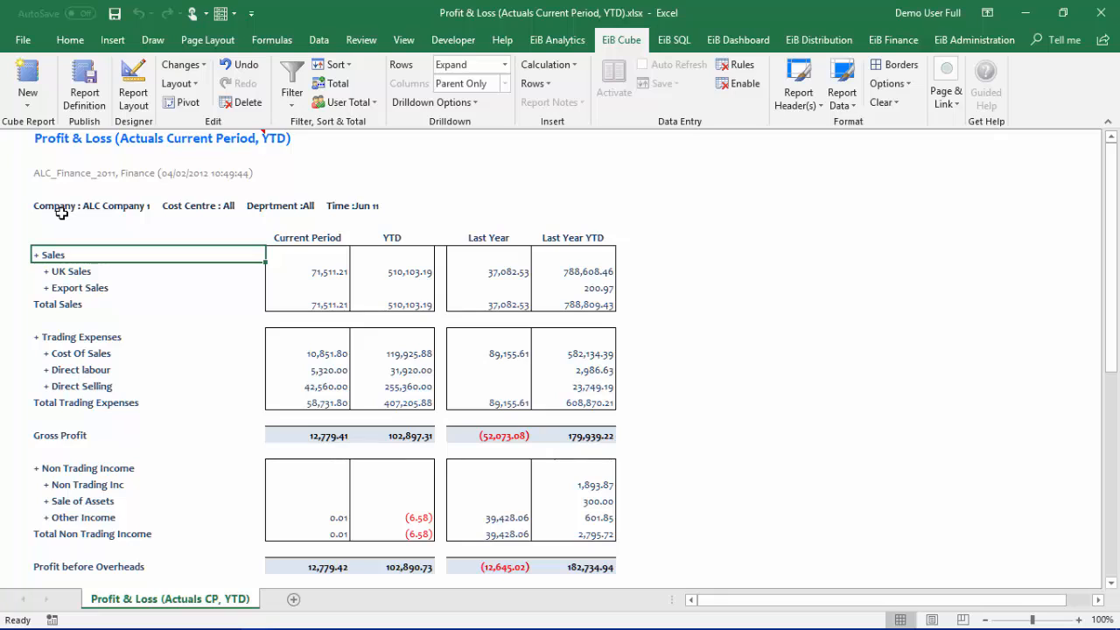
mouse_move(147, 140)
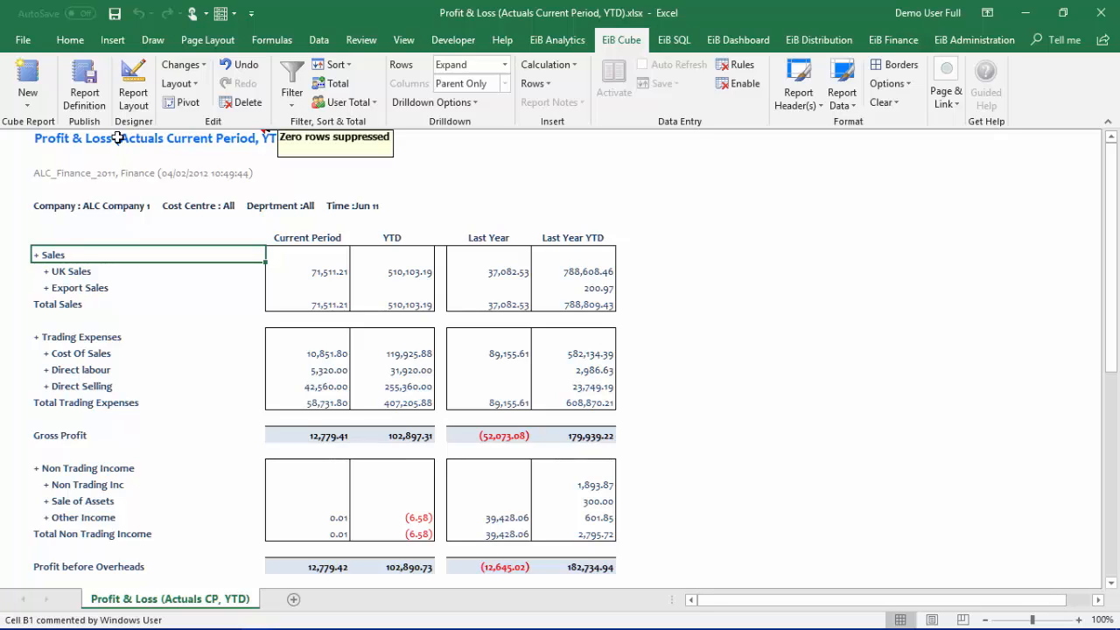
Set the report's Criteria Style to Show as report title in the report settings
click(81, 137)
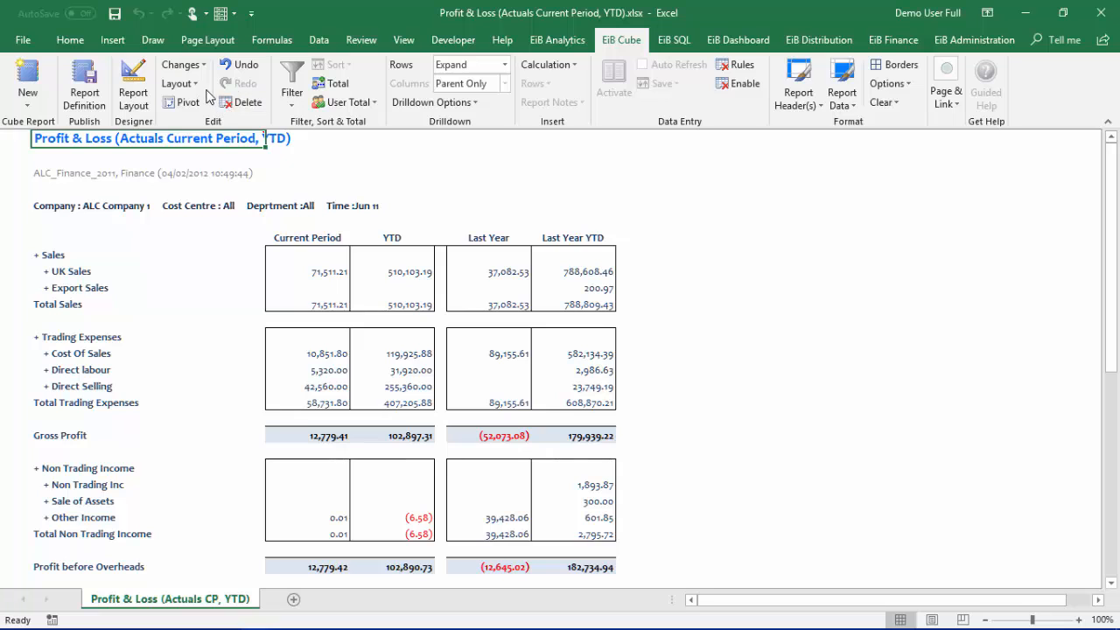
click(200, 65)
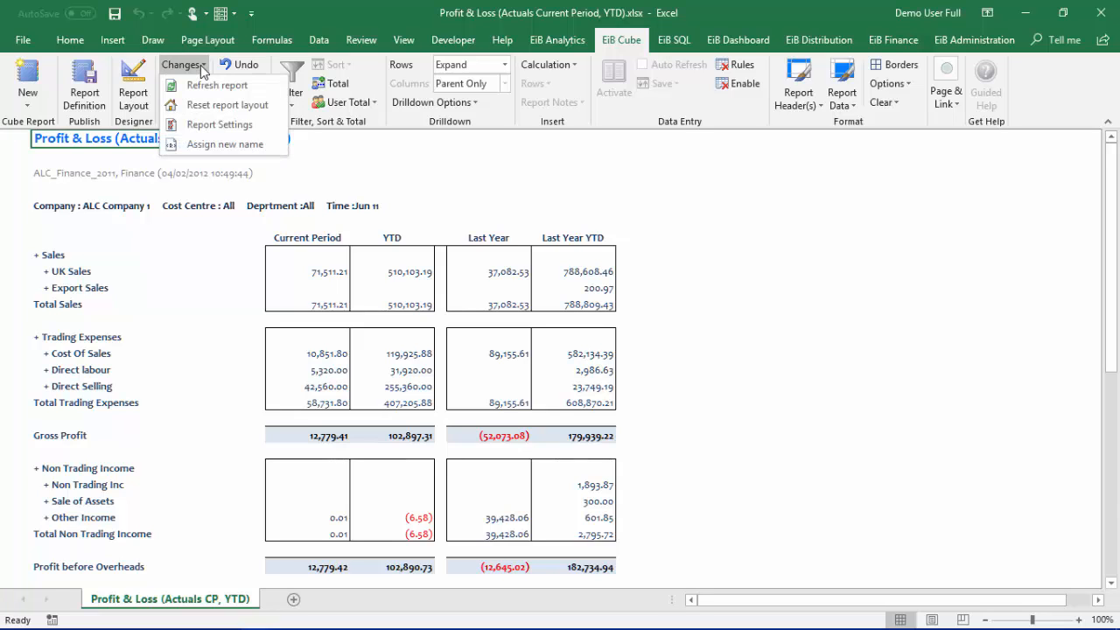
click(224, 122)
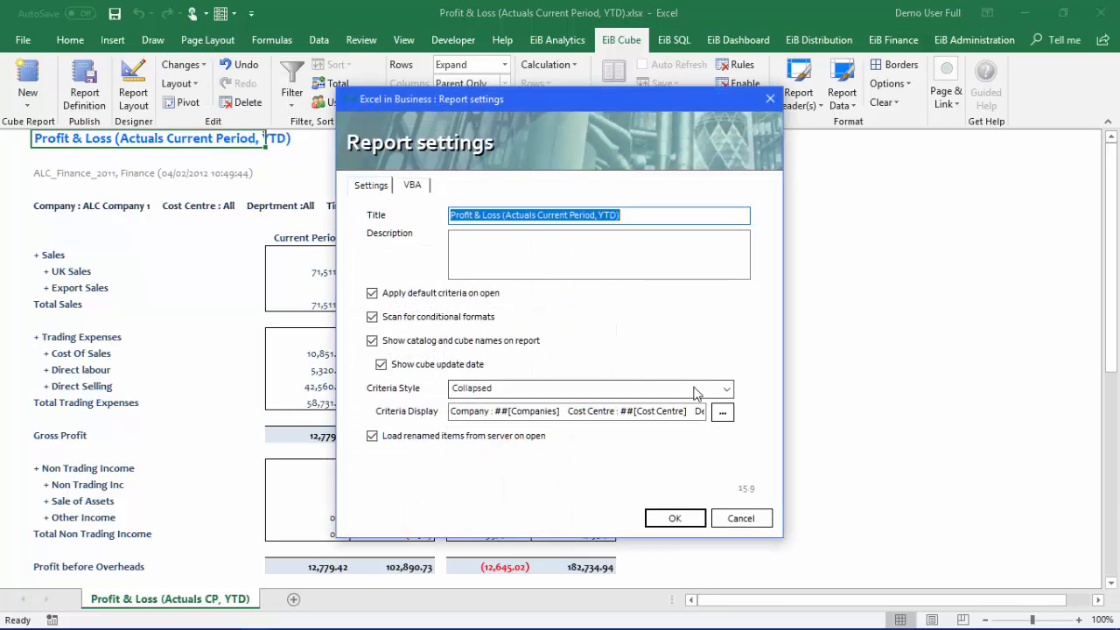
click(725, 389)
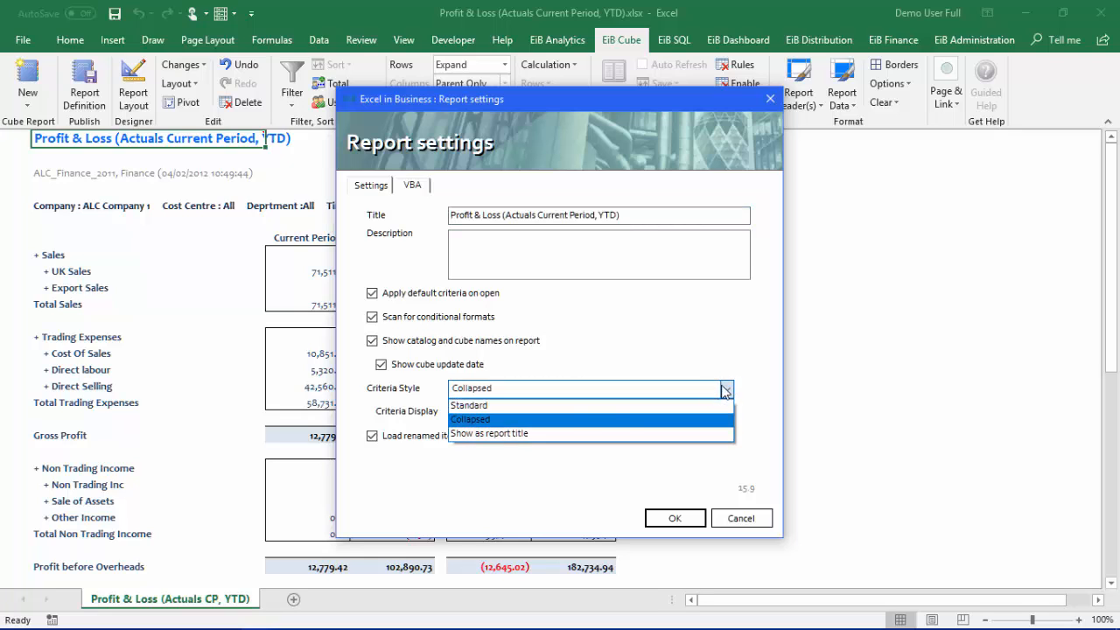
click(522, 435)
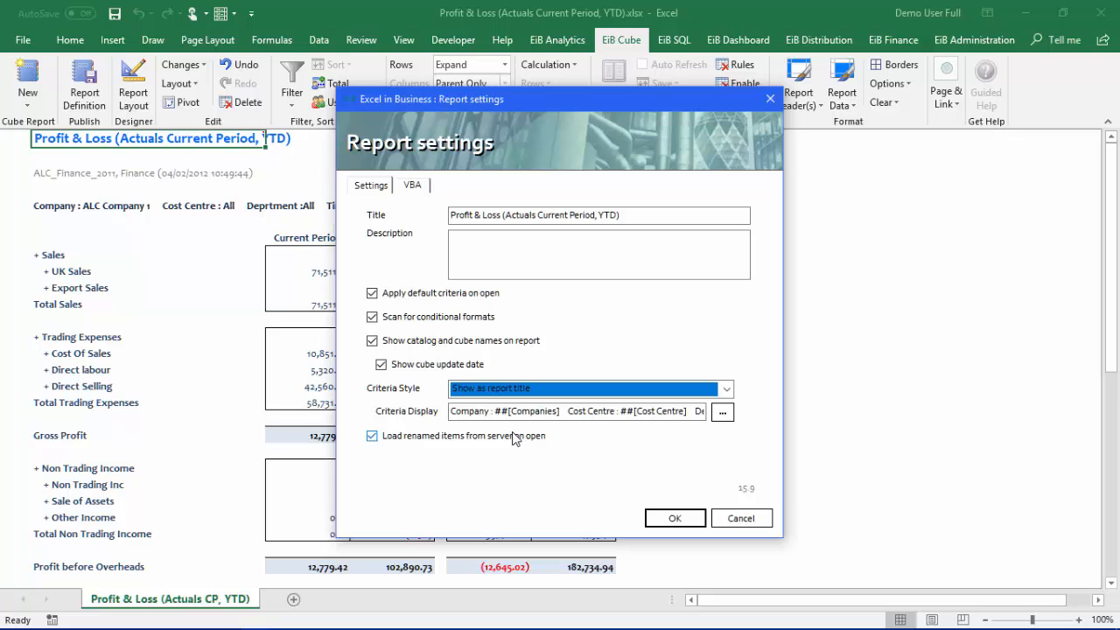
Add a space before the Companies and Cost Centre placeholders and correct the label "Deprtment" to "Department" in the Criteria Display
click(496, 412)
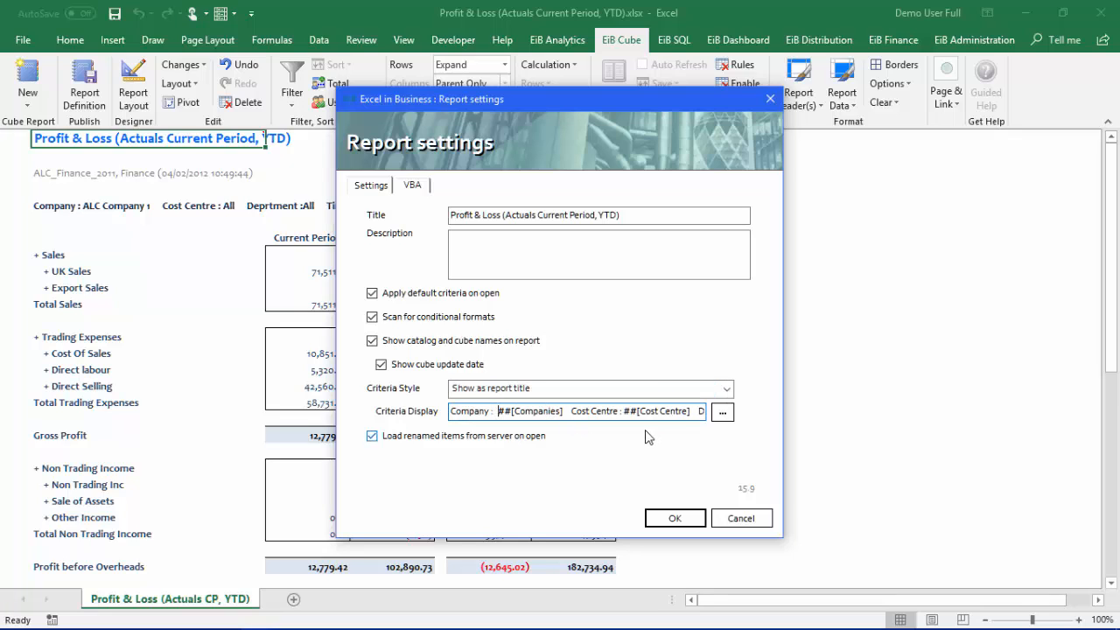
click(626, 411)
click(701, 411)
key(Right)
key(Right)
key(Right)
key(Right)
key(Right)
key(Right)
key(Right)
key(Right)
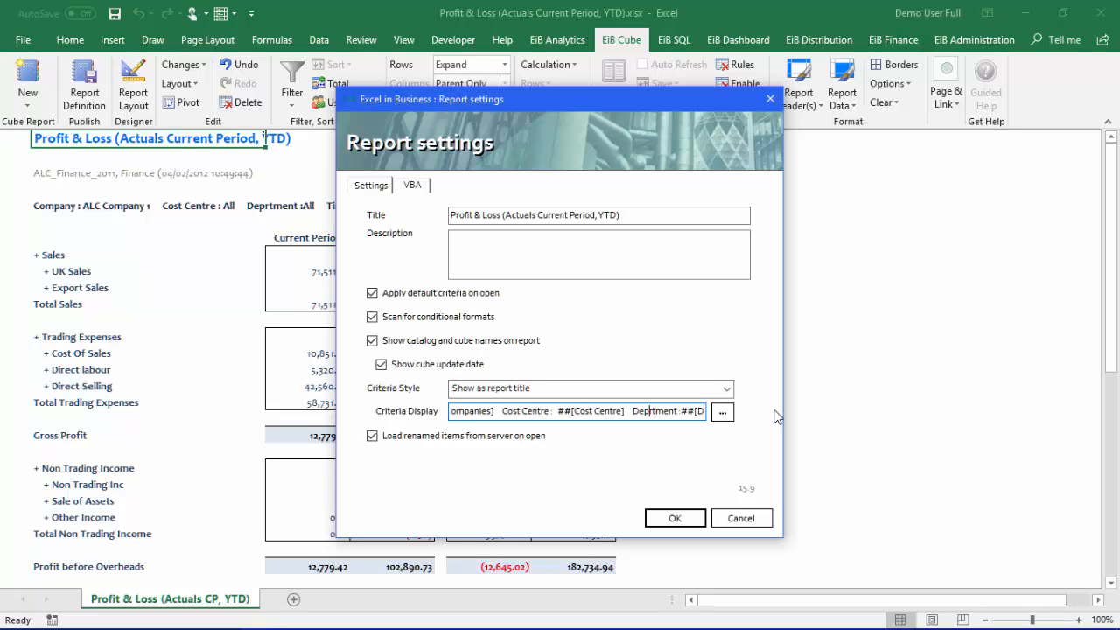
text(a)
Add a space between the Department label and its placeholder in the Criteria Display
key(Right)
key(Right)
key(Right)
key(Right)
key(Right)
key(Right)
key(Right)
key(Right)
key(Right)
key(Right)
key(Right)
key(Right)
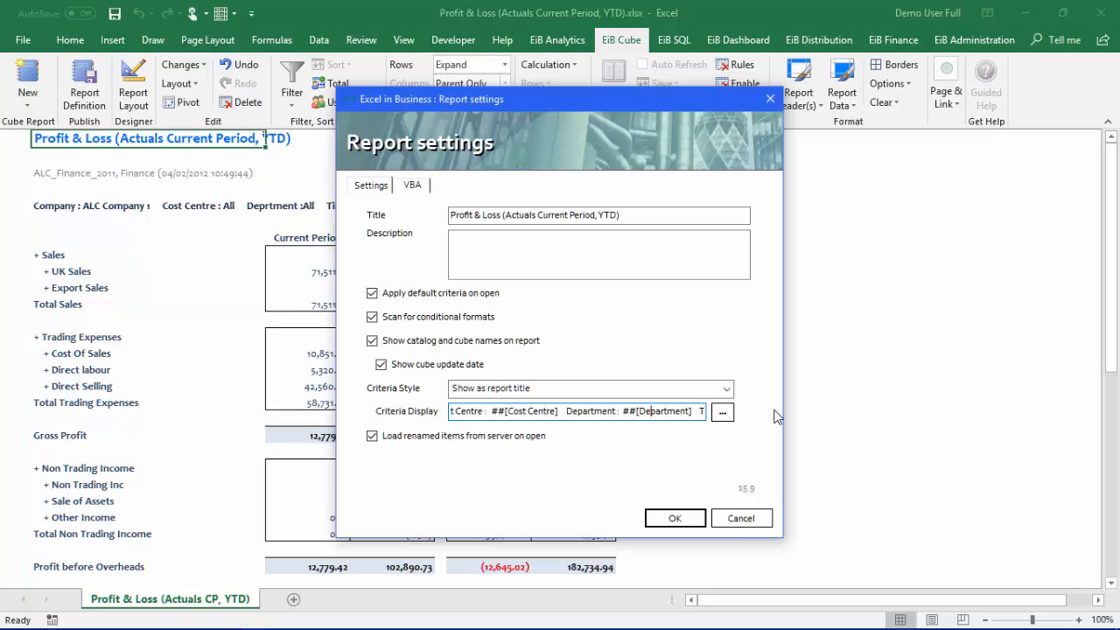
Add a space between the Time label and the Finance Calendar placeholder, and apply the report settings
key(Right)
key(Right)
key(Right)
key(Right)
key(Right)
key(Right)
key(Right)
key(Right)
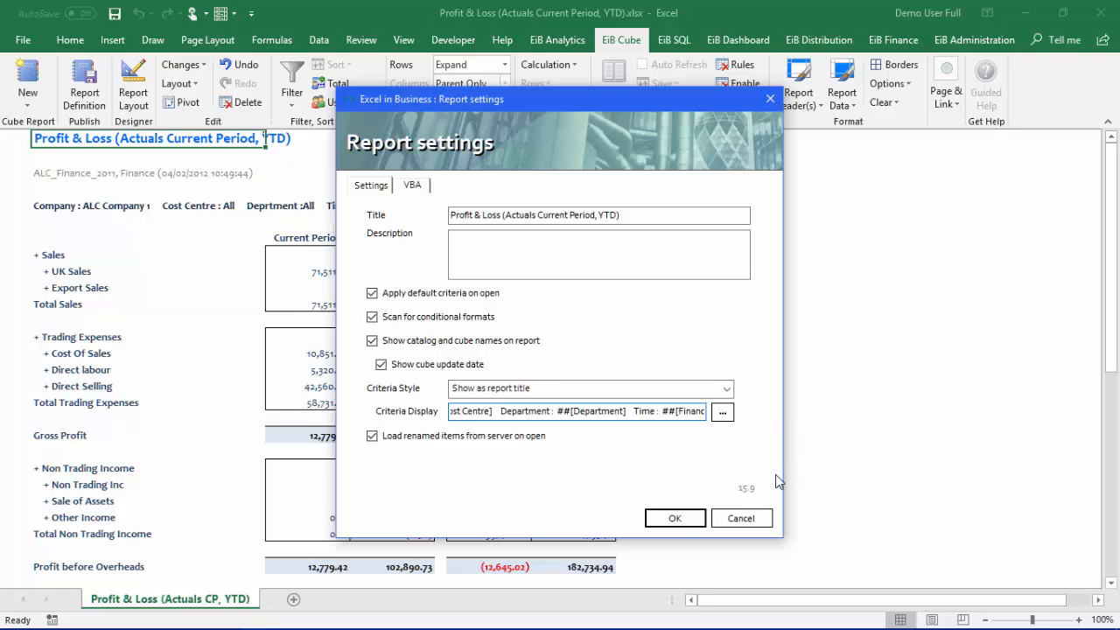
click(674, 518)
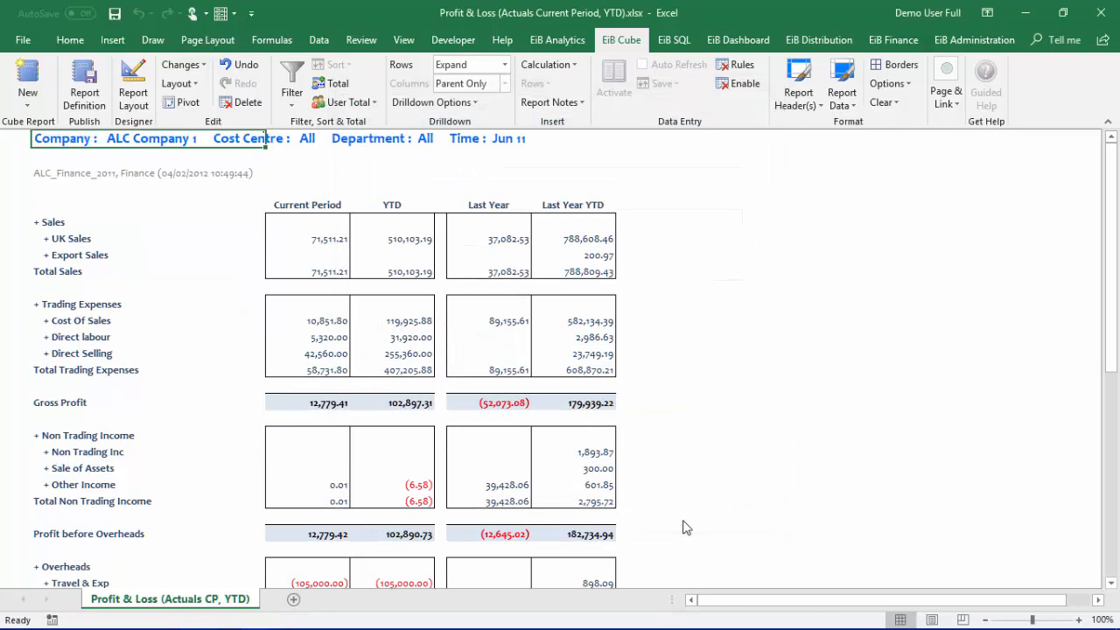
Auto-hide the ribbon so the report fills the window
mouse_move(75, 141)
click(987, 14)
click(994, 50)
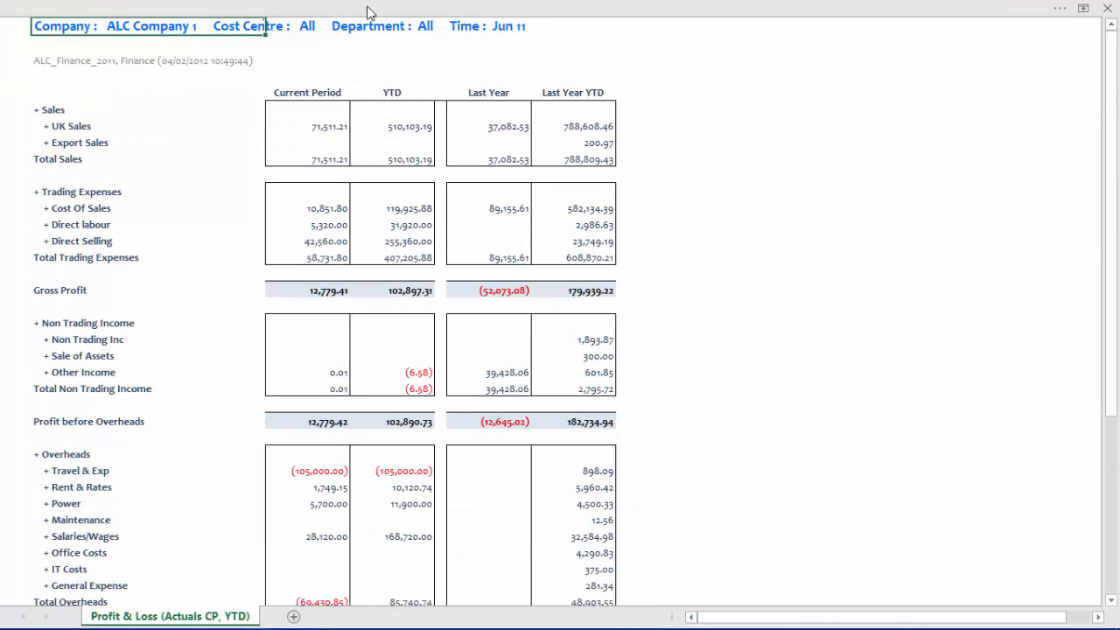
Change the report's Cost Centre criterion to Factory/Warehouse from the criteria title line
double_click(65, 24)
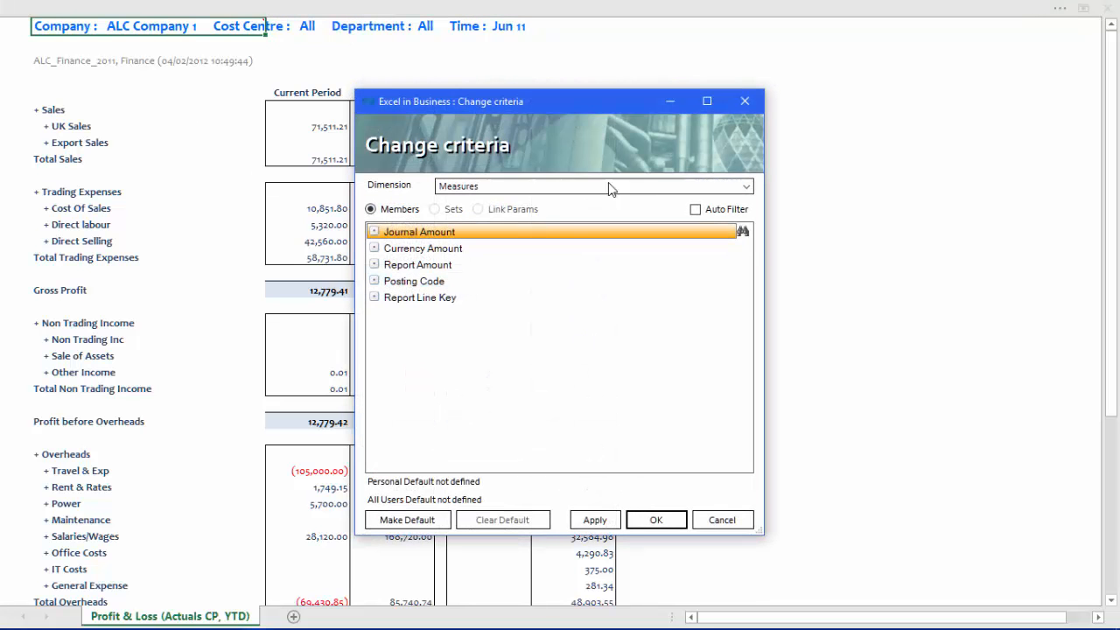
click(727, 187)
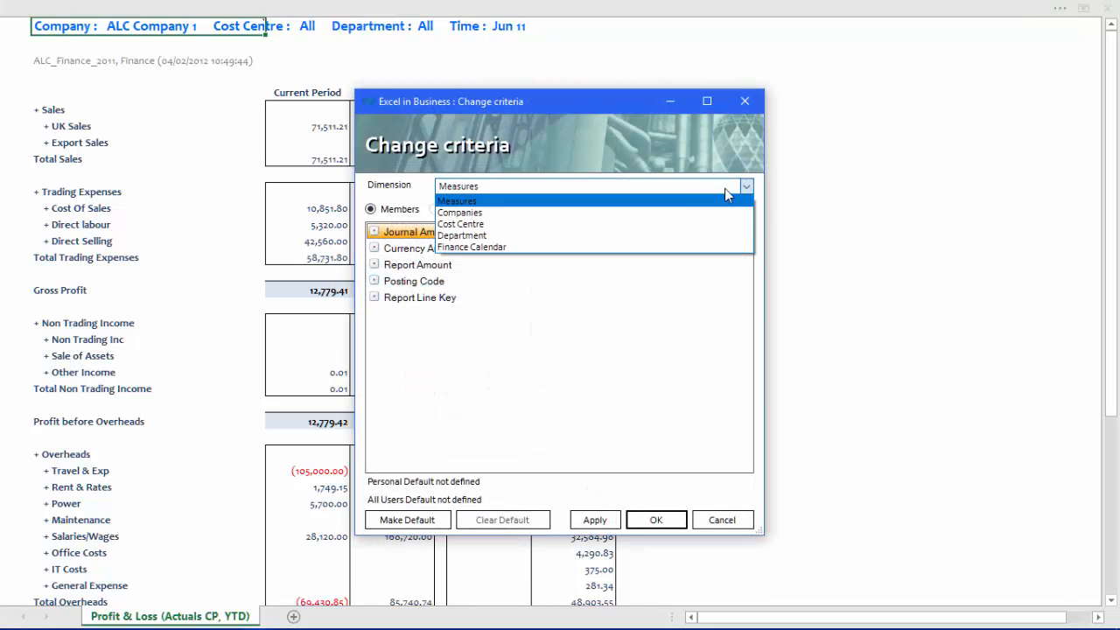
click(468, 224)
click(374, 232)
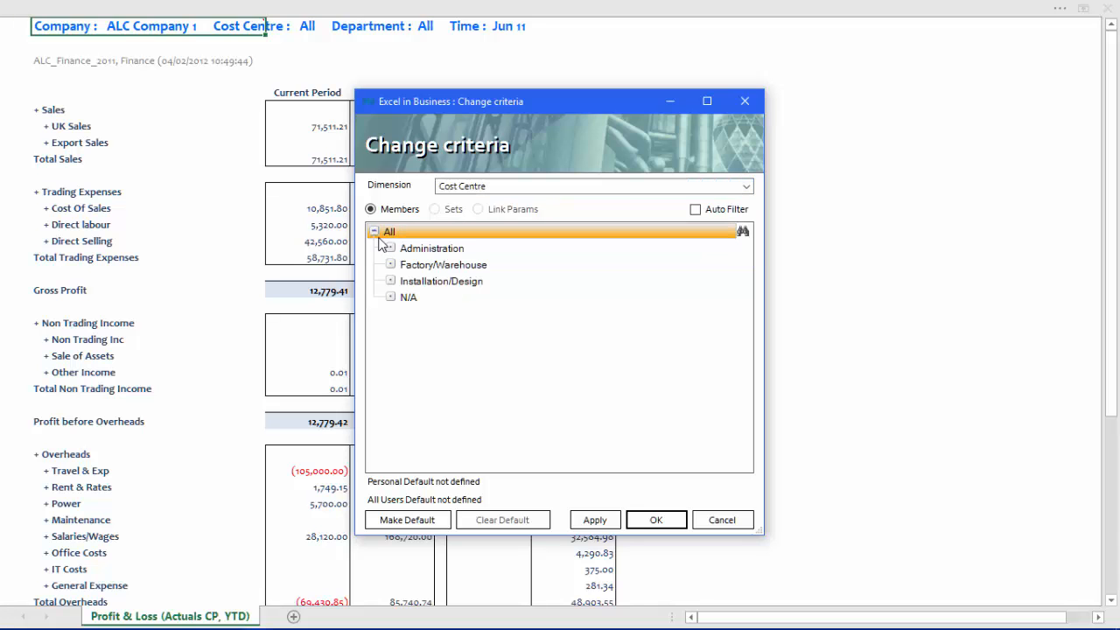
double_click(433, 266)
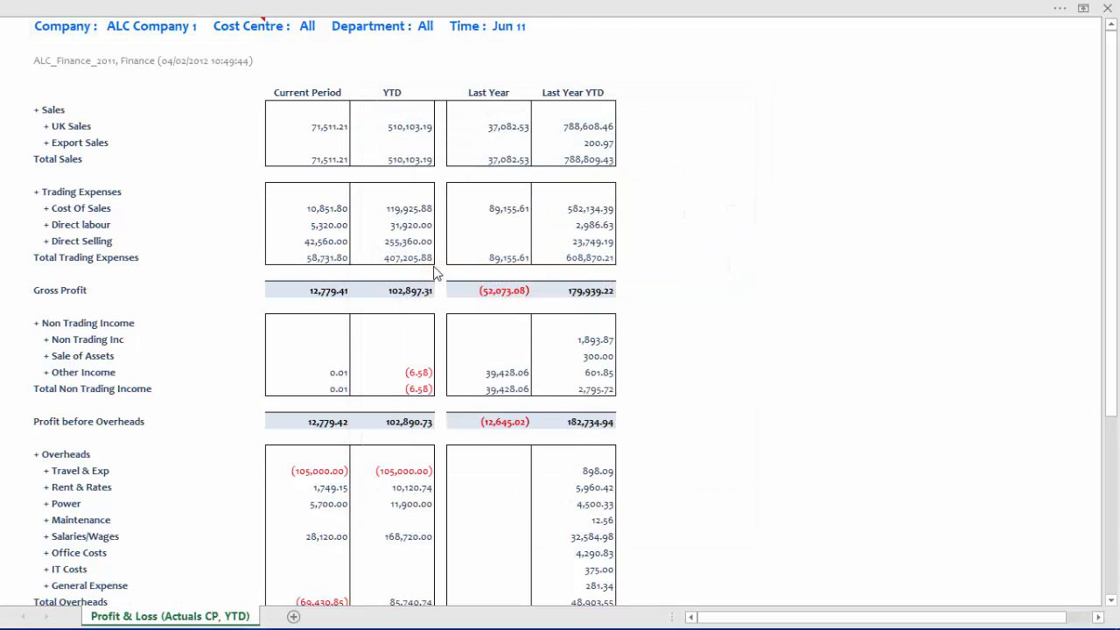